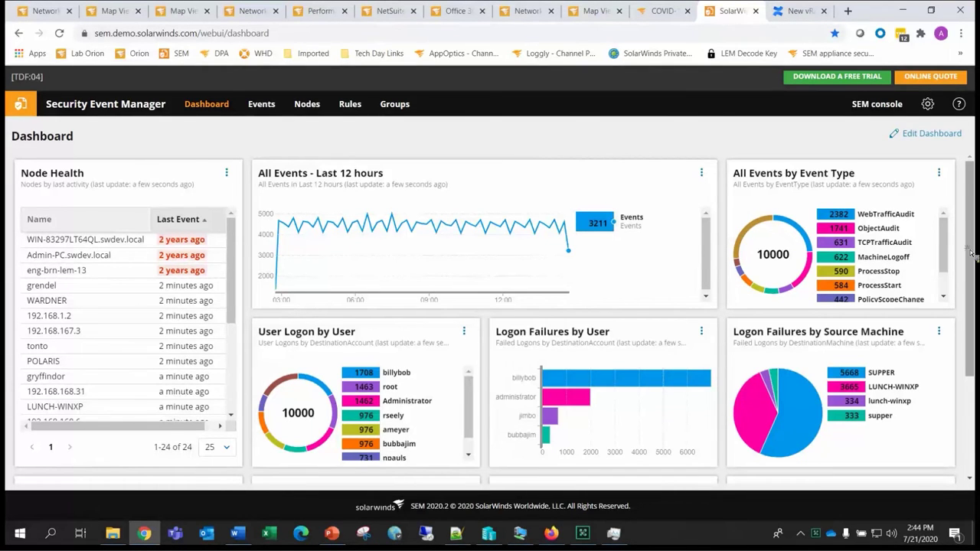
Step: Look over the dashboard widgets, from Node Health down to All Events by Connector Name
drag(973, 283, 970, 368)
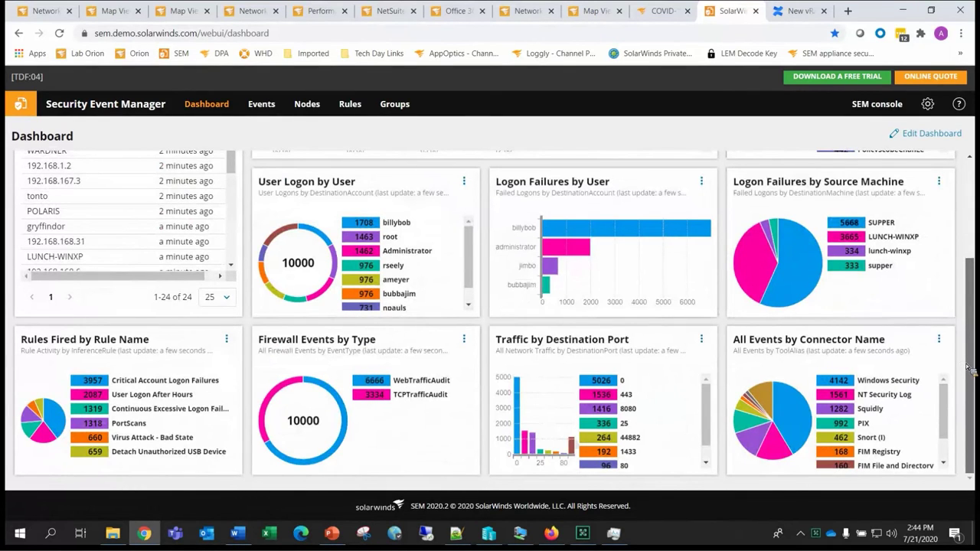
scroll(183, 354, up, 2)
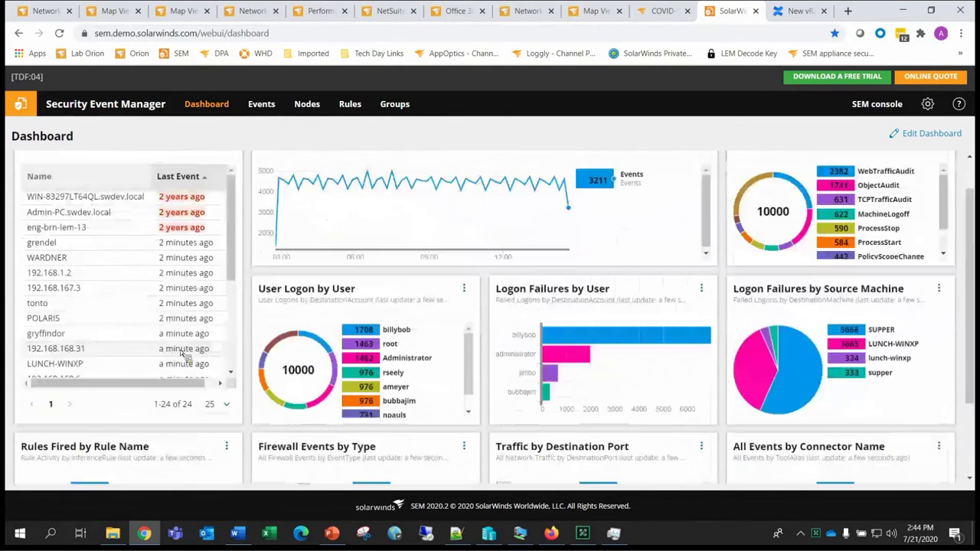
scroll(183, 354, up, 1)
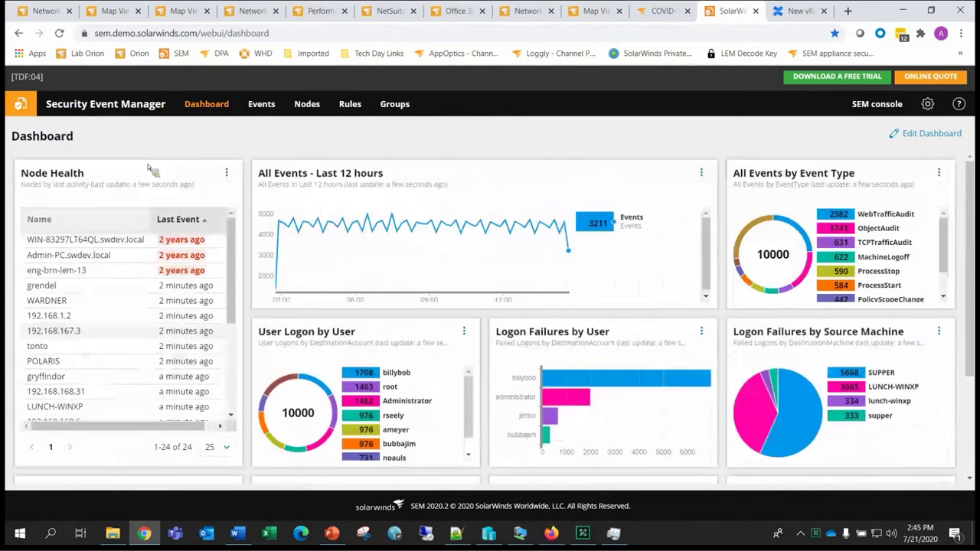
Step: Open the event monitor and show the events of the Incidents filter in the Security group
click(261, 104)
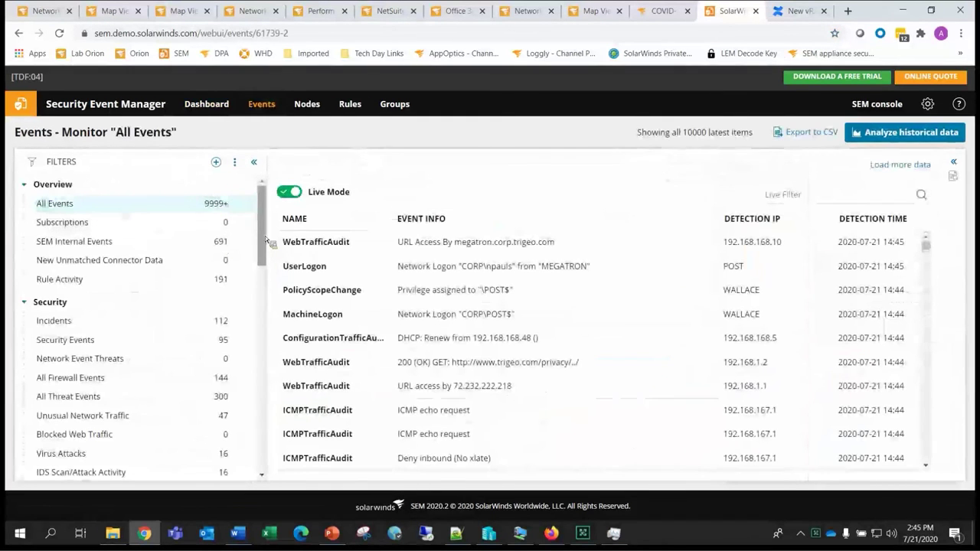
scroll(262, 245, down, 3)
scroll(229, 230, up, 3)
click(89, 322)
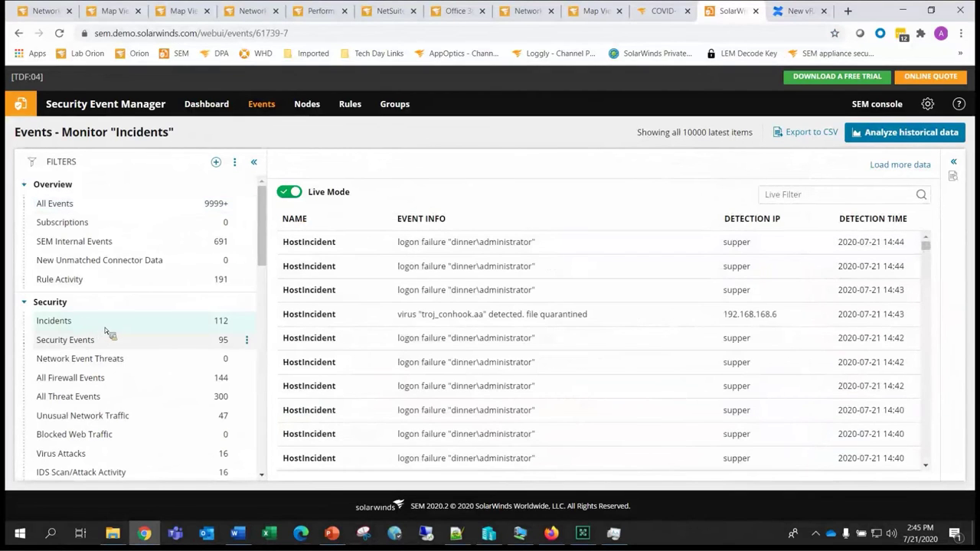
Step: Show the Service Events and System Events filters of the IT Operations group one after the other
scroll(103, 337, down, 3)
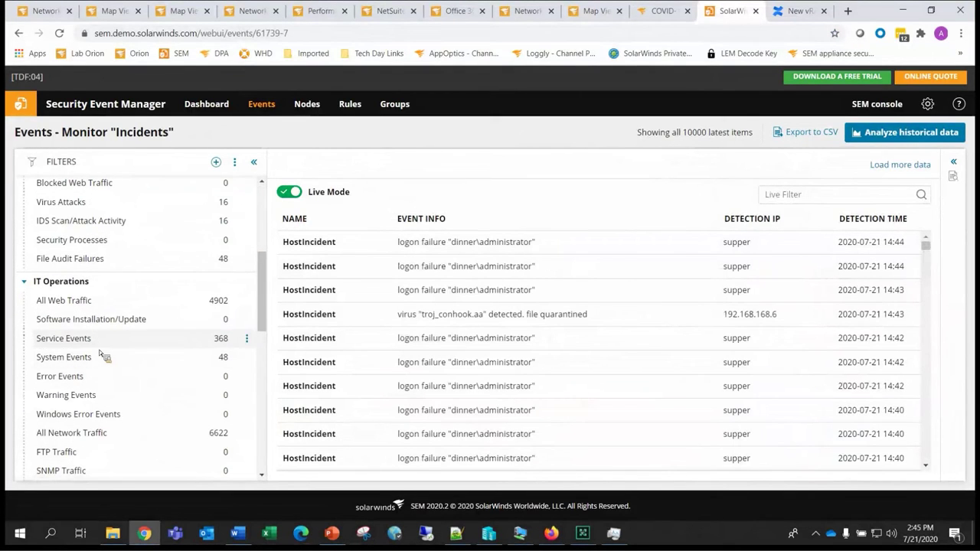
click(92, 340)
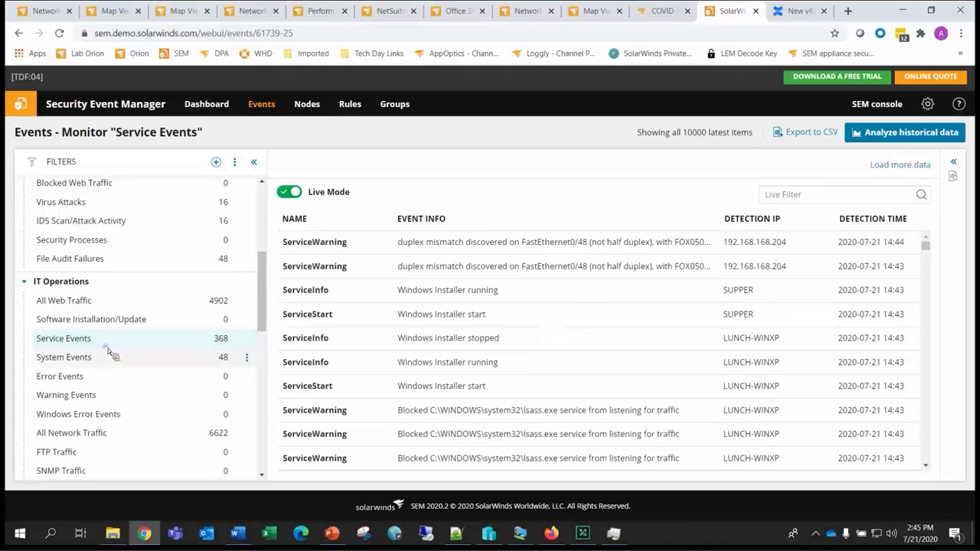
click(98, 357)
Step: Look through the remaining filter groups down to Compliance and show the option for adding a new filter
scroll(109, 353, down, 3)
scroll(122, 354, down, 6)
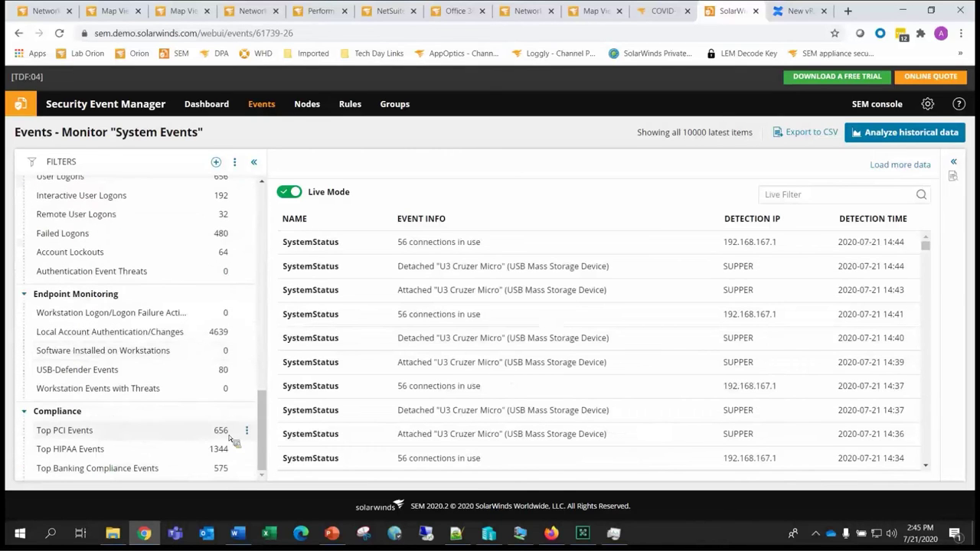
scroll(260, 212, up, 5)
click(220, 163)
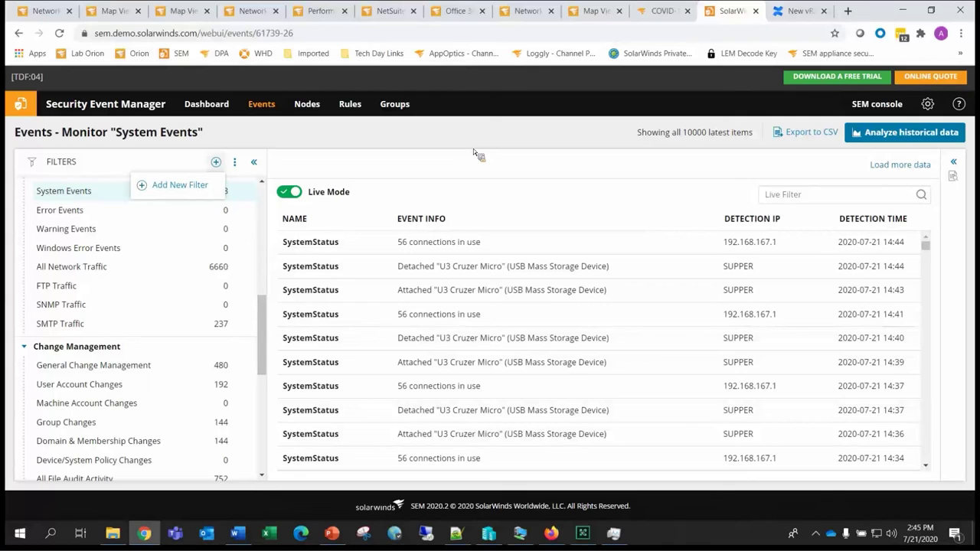
scroll(207, 360, down, 8)
scroll(215, 380, down, 2)
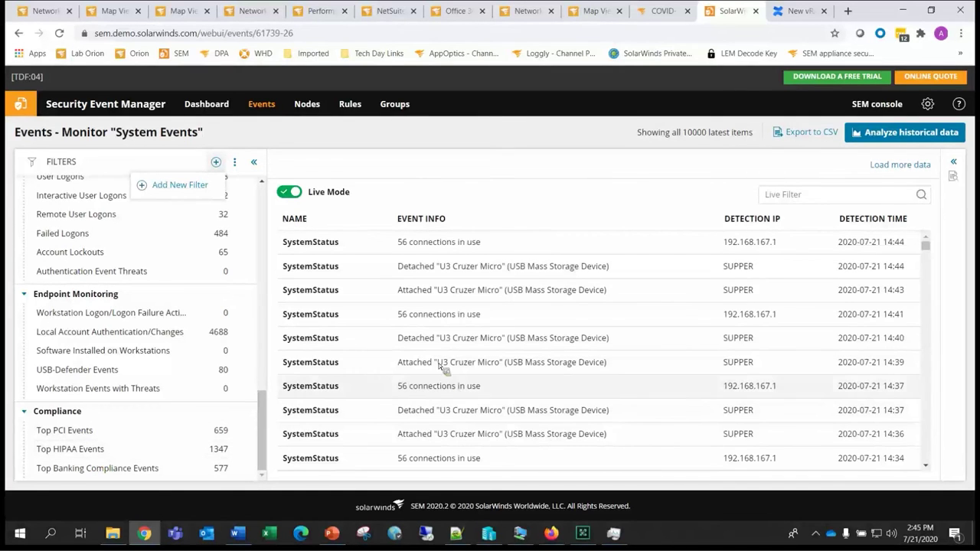
Step: Open the details of the first SystemStatus event and read through all of its fields
click(379, 251)
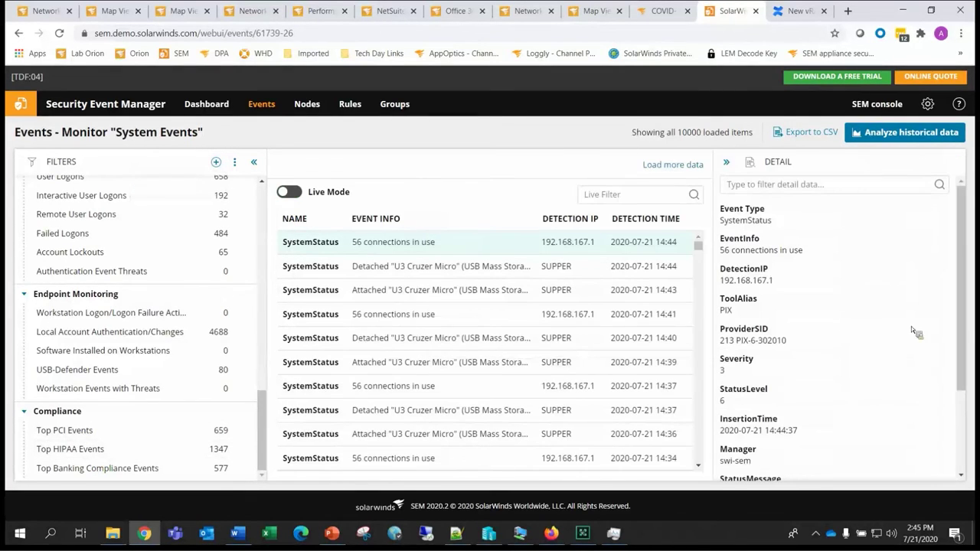
scroll(925, 242, down, 3)
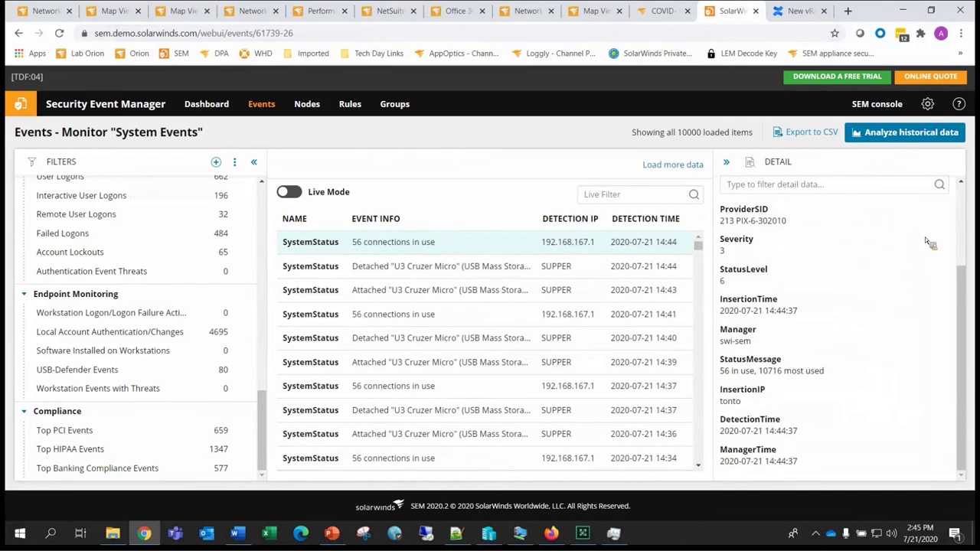
Step: Analyze historical data with the first HostIncident event selected, and display the list of rules
click(895, 136)
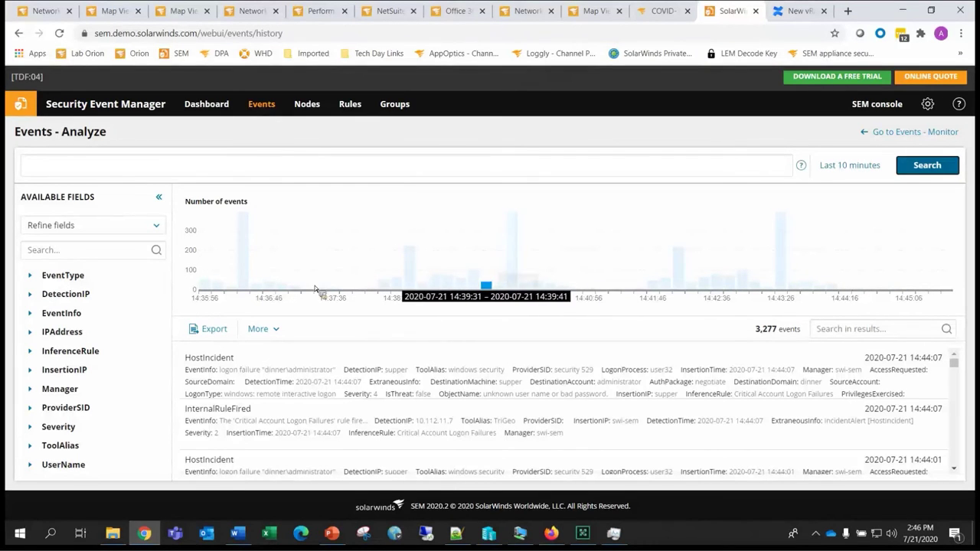
click(351, 376)
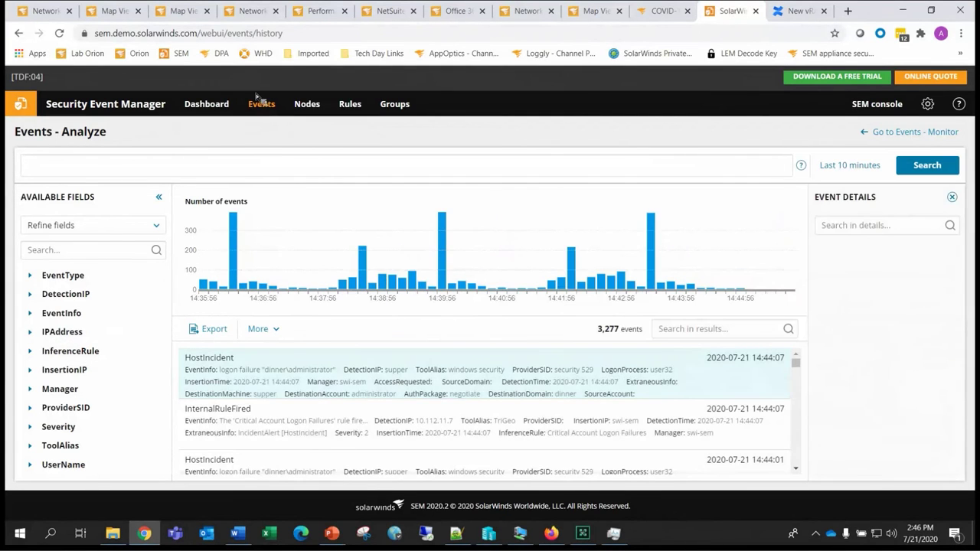
click(352, 111)
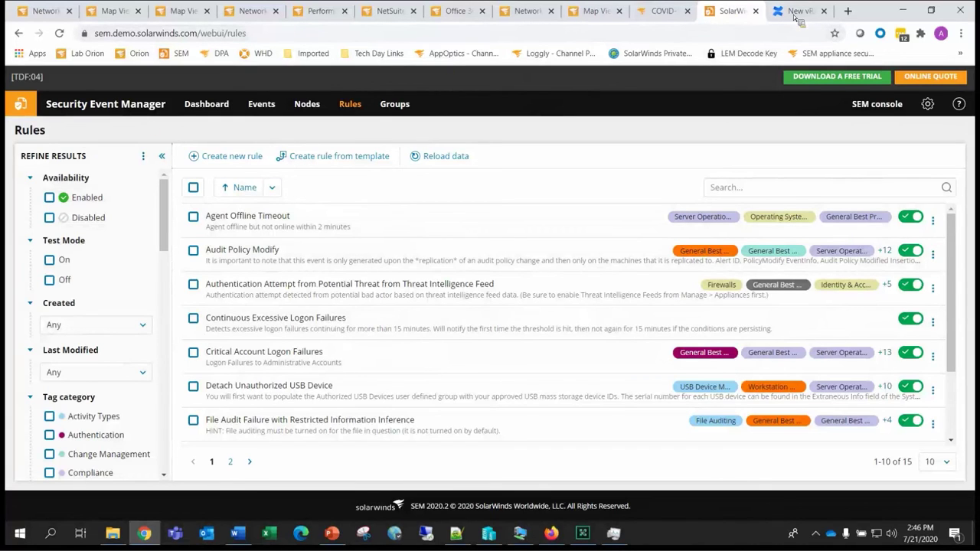
Step: Switch to the ARM remote desktop session and bring up the Access Rights Manager desktop application
click(494, 536)
click(519, 535)
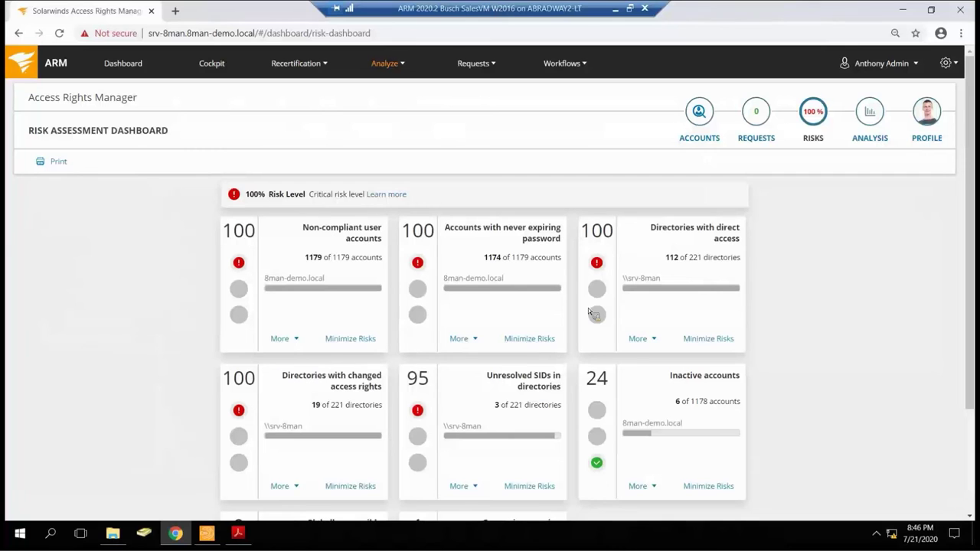
click(207, 534)
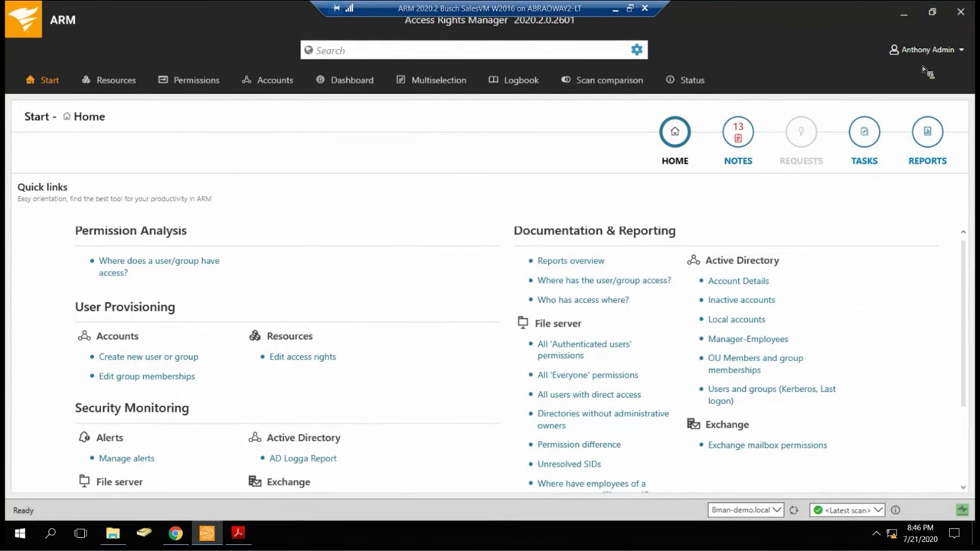
Step: Open the "Who has access where?" report configuration, expand the srv-8man file server among the selectable resources, and cancel the report
click(571, 300)
click(373, 215)
double_click(544, 157)
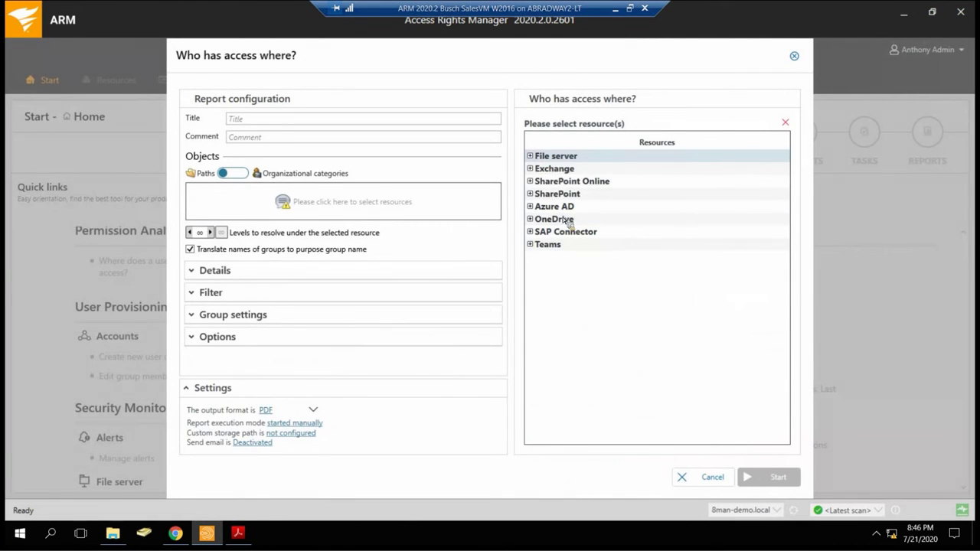
double_click(703, 165)
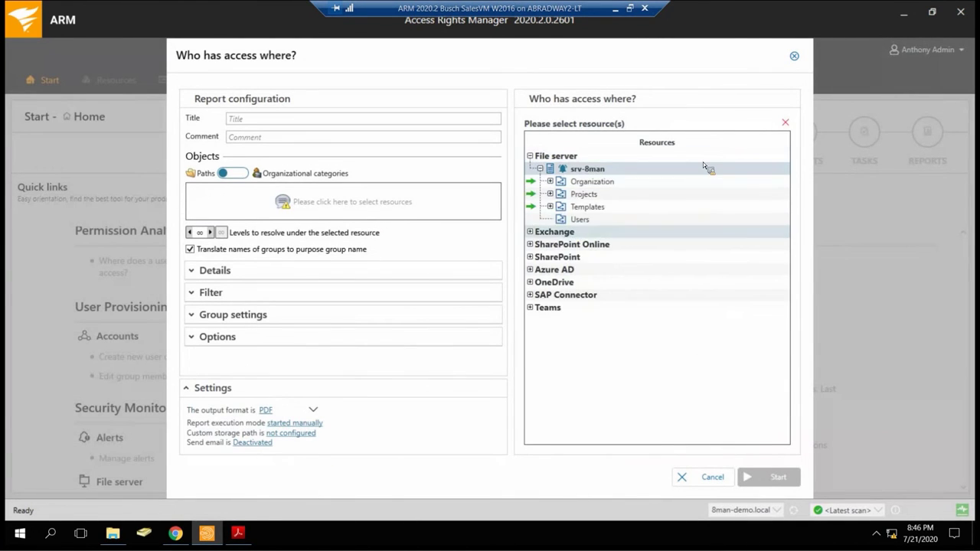
click(710, 478)
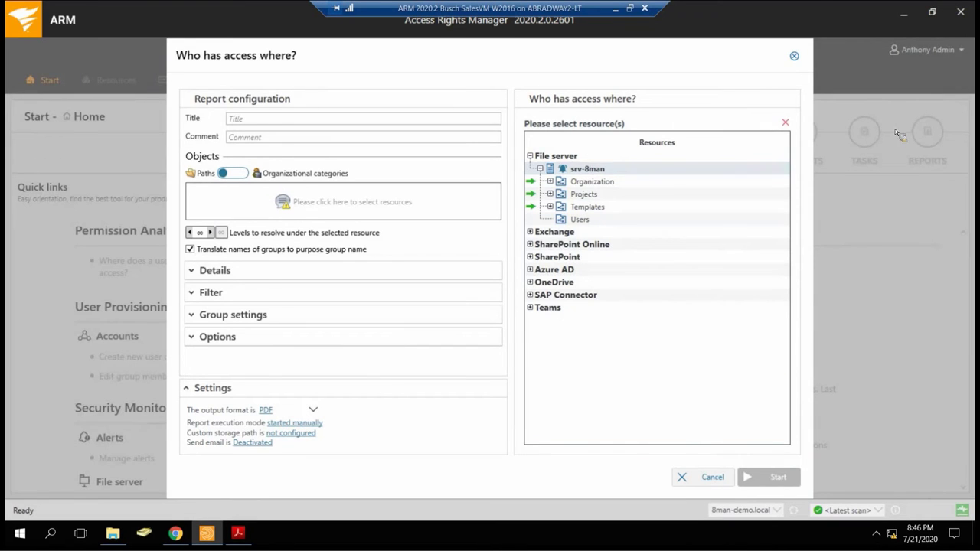
Step: Minimize the ARM application and browser windows and bring up the "Who has access where?" PDF report in Adobe Acrobat
click(905, 14)
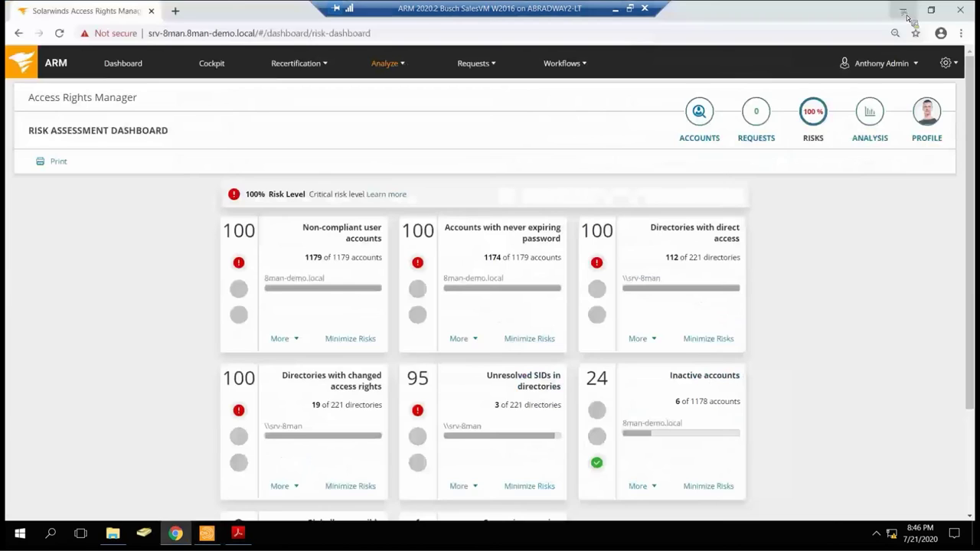
click(904, 9)
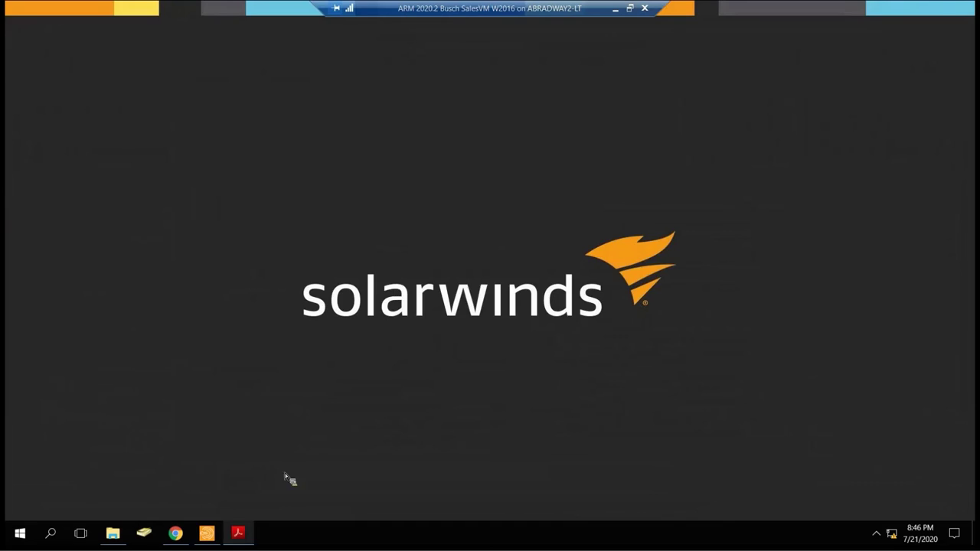
click(238, 537)
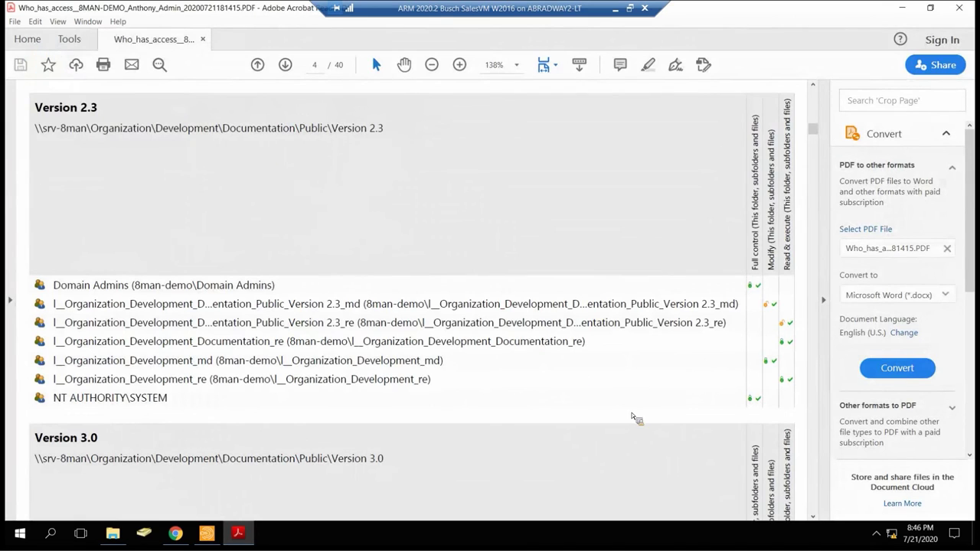
Step: Examine the Full control, Modify and Read & execute columns on report pages 3 and 4 at 400% zoom
scroll(703, 361, up, 4)
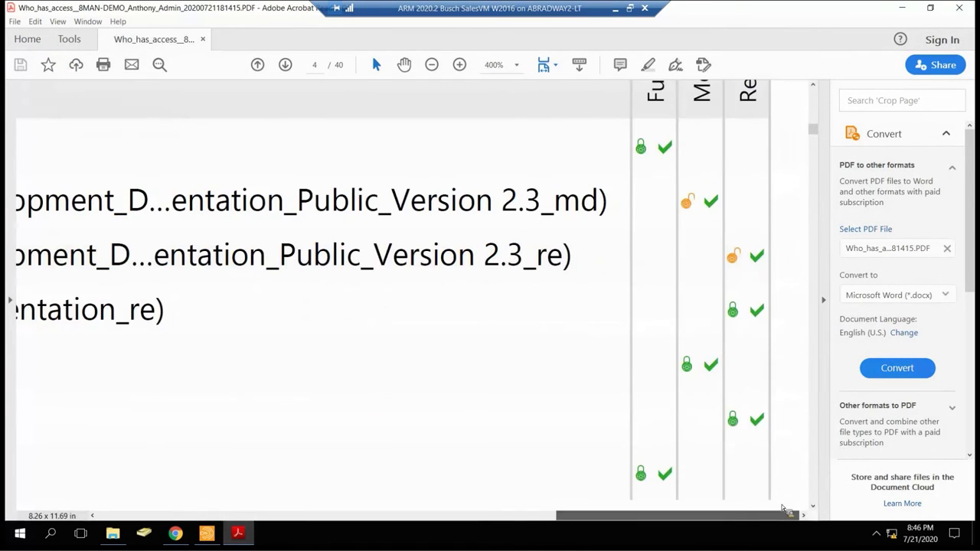
mouse_move(782, 508)
mouse_down()
mouse_move(725, 509)
mouse_move(789, 509)
mouse_up()
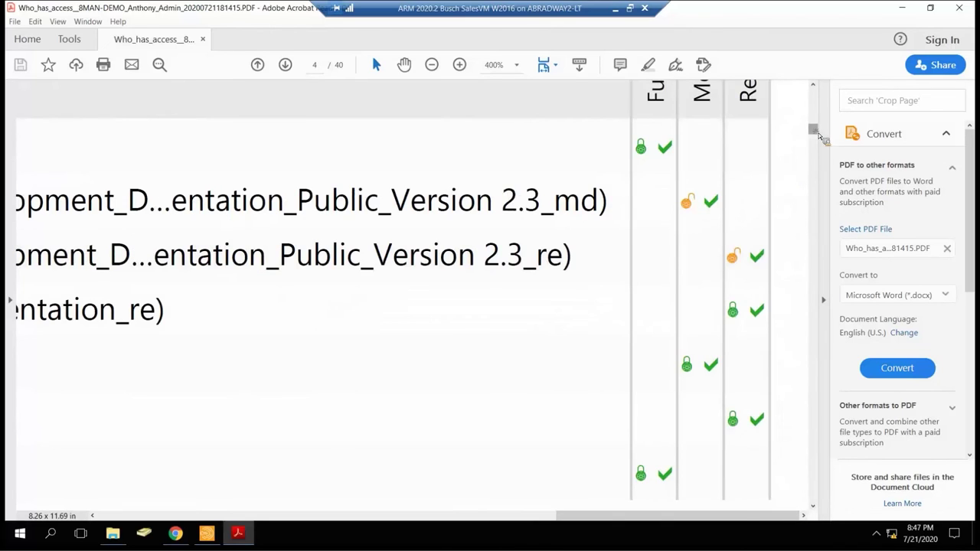
scroll(818, 127, down, 3)
scroll(811, 118, up, 7)
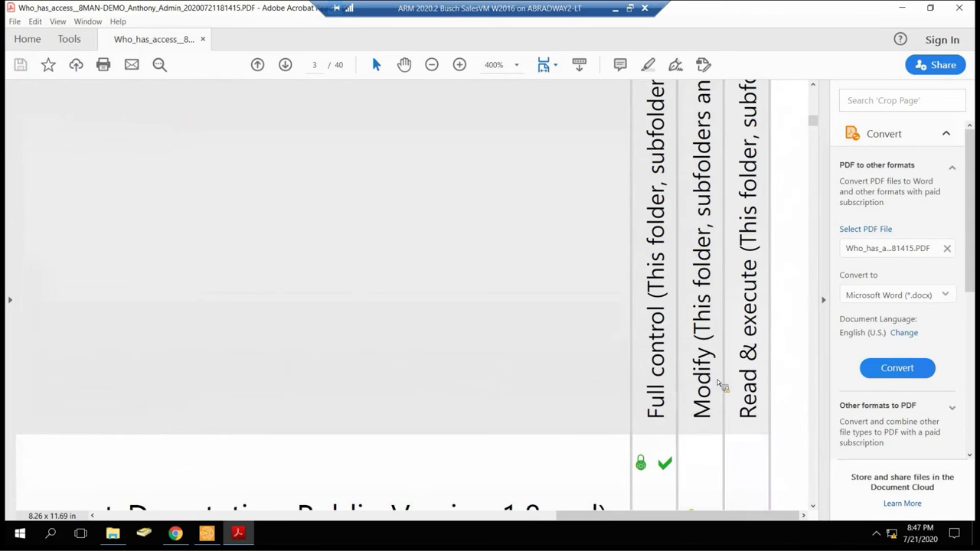
scroll(734, 367, down, 3)
scroll(733, 365, down, 10)
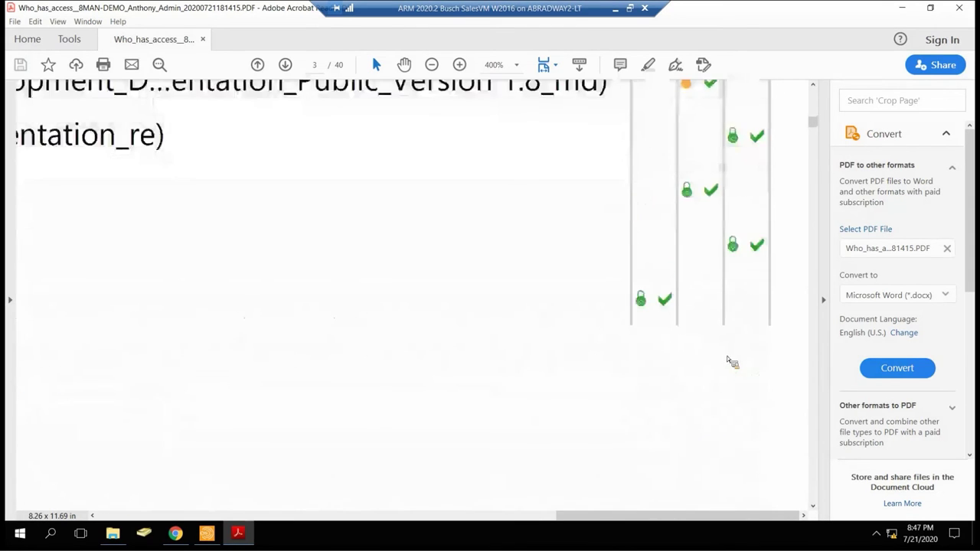
scroll(733, 365, down, 10)
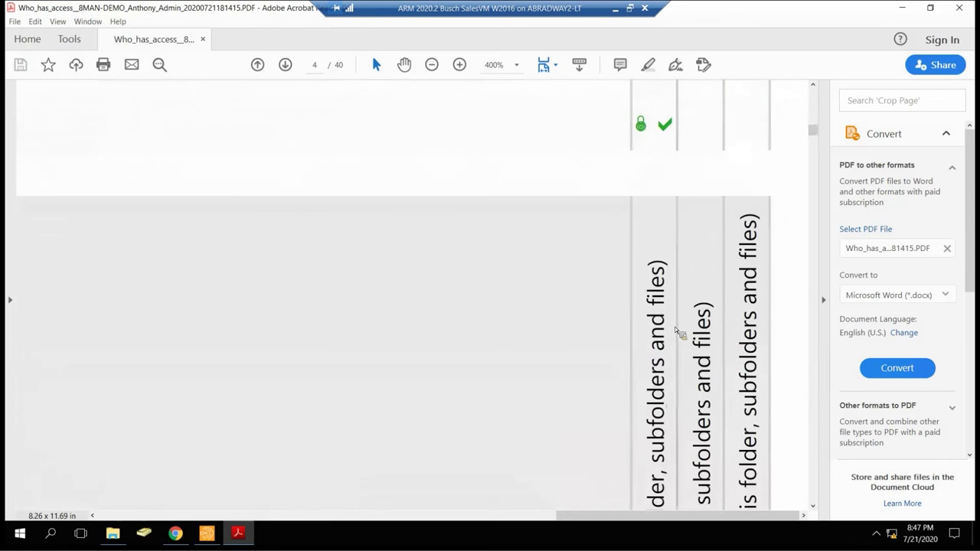
Step: Zoom the report out to 100% and look through the folder permissions up to Facility Management on page 7
scroll(677, 331, down, 3)
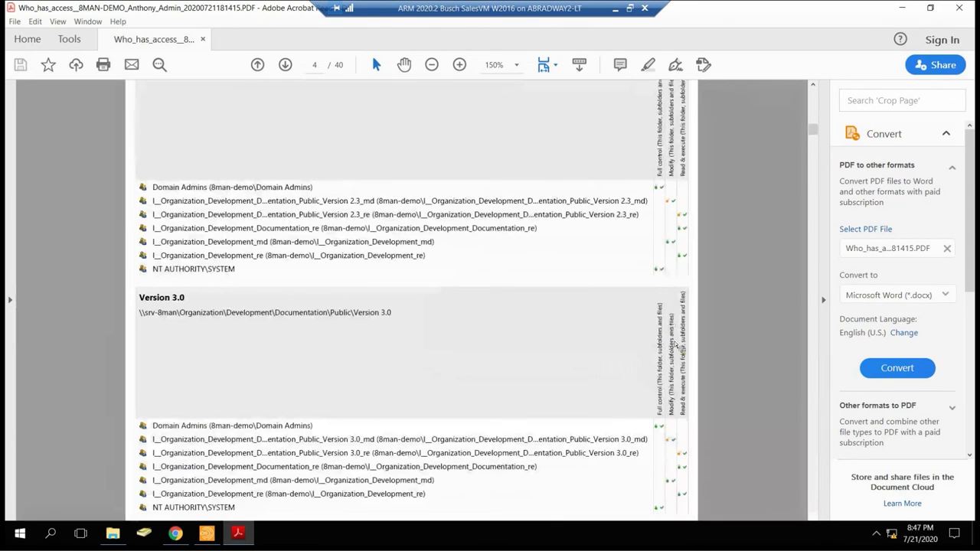
scroll(677, 347, down, 1)
scroll(675, 345, down, 6)
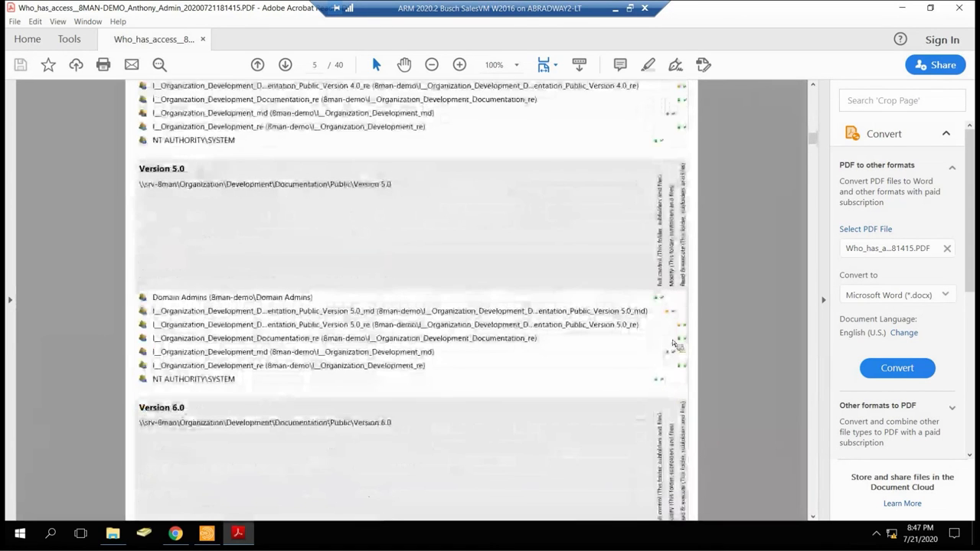
scroll(674, 339, down, 6)
scroll(674, 339, down, 3)
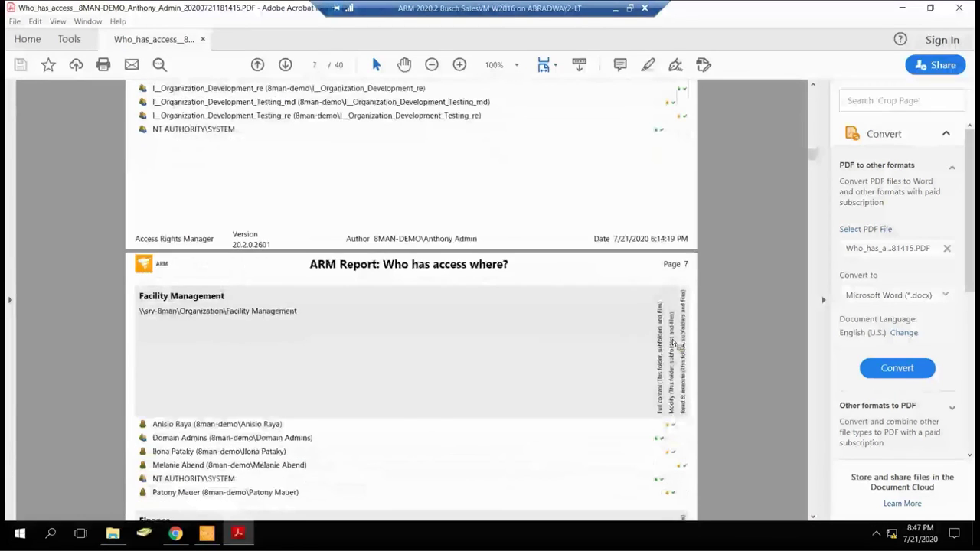
scroll(680, 347, up, 4)
Step: Return to the report's first page and examine the permission entries of the Organization and Development folders
click(814, 98)
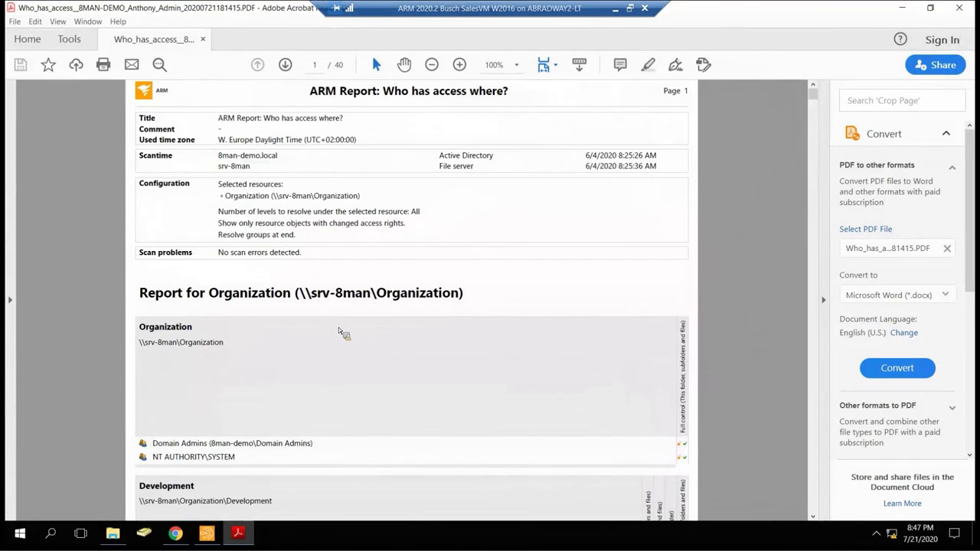
scroll(342, 334, down, 3)
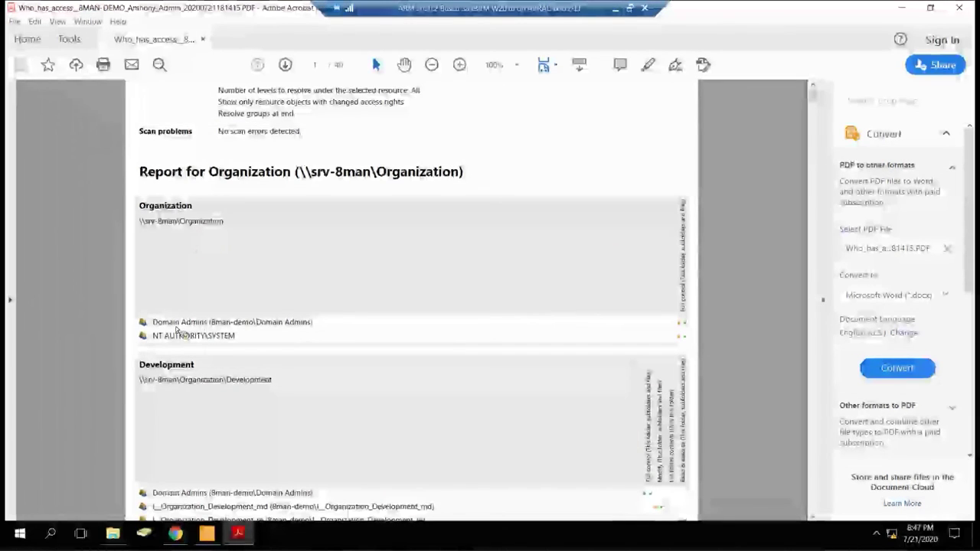
scroll(218, 349, down, 2)
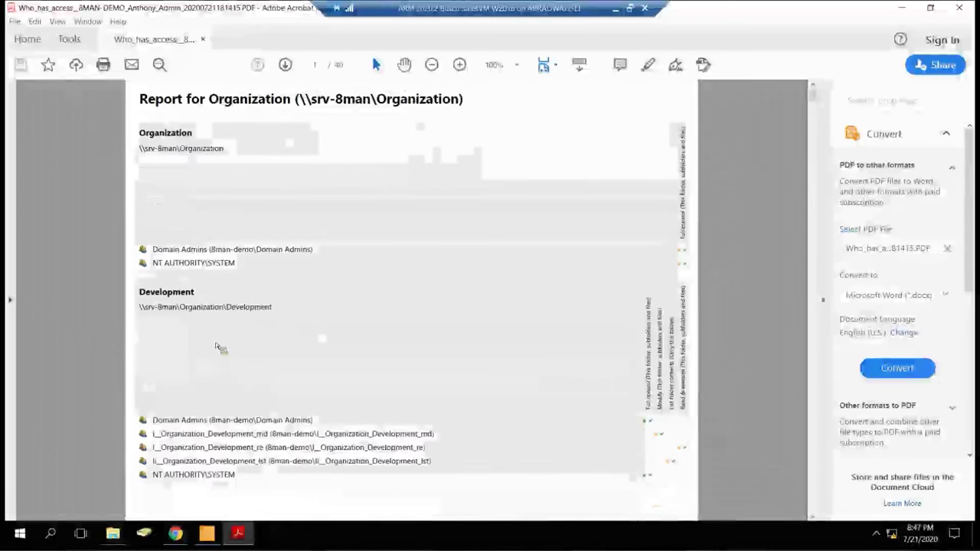
scroll(222, 340, down, 1)
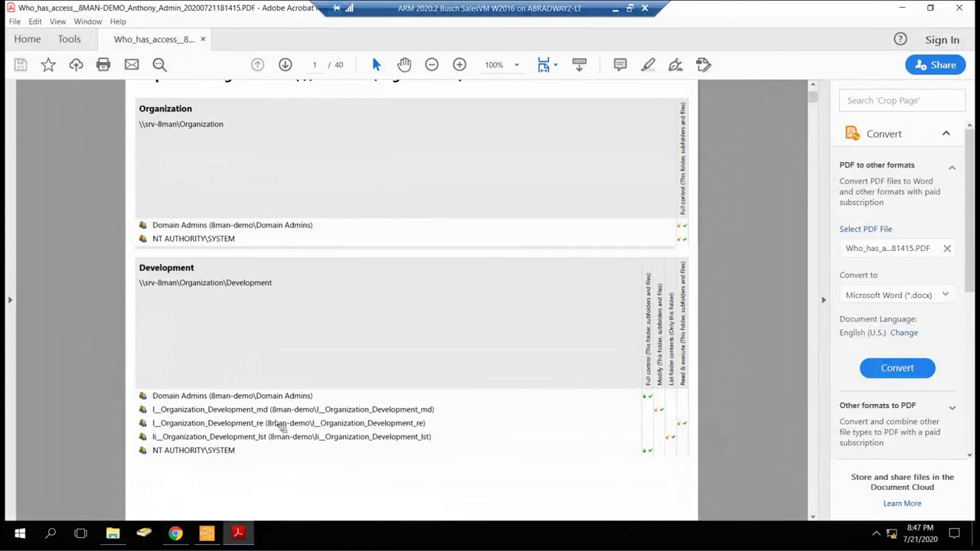
Step: Review the Development, Documentation, Public and Version 1.0 folder permissions on report pages 1 and 2, and close the PDF report
scroll(291, 408, down, 8)
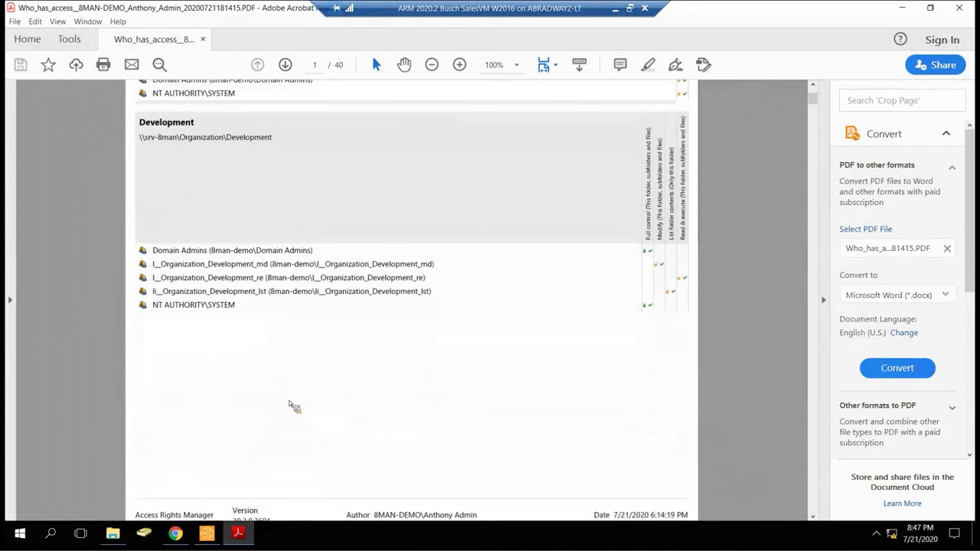
scroll(288, 398, down, 8)
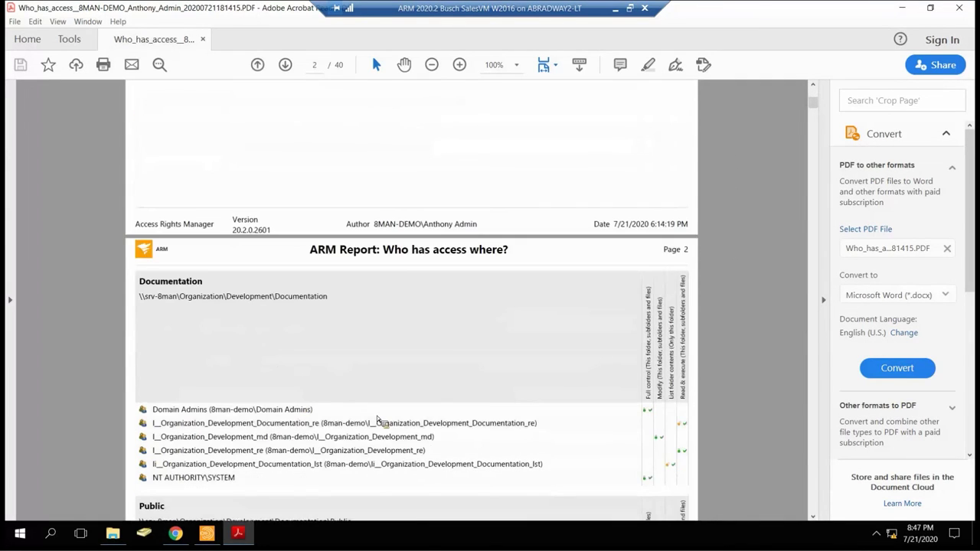
scroll(332, 409, down, 8)
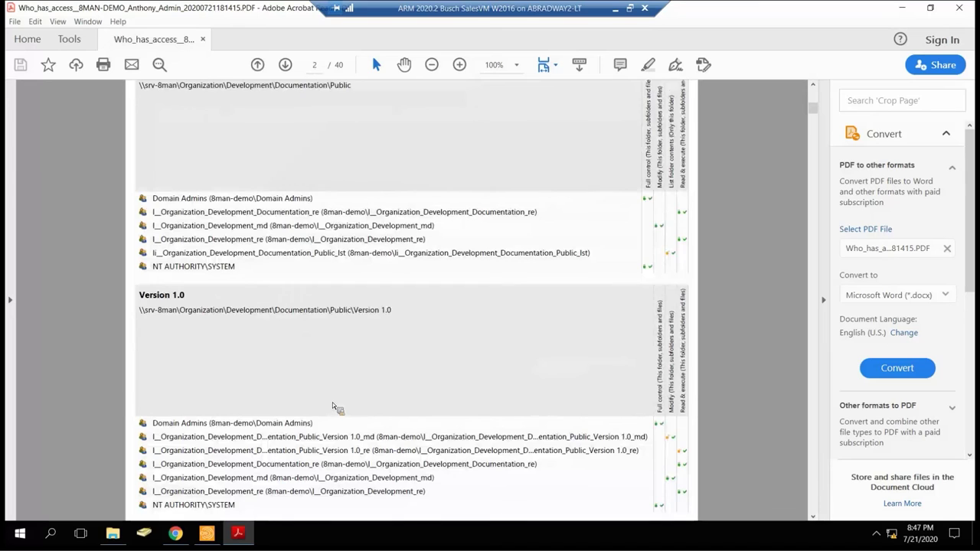
scroll(334, 406, down, 4)
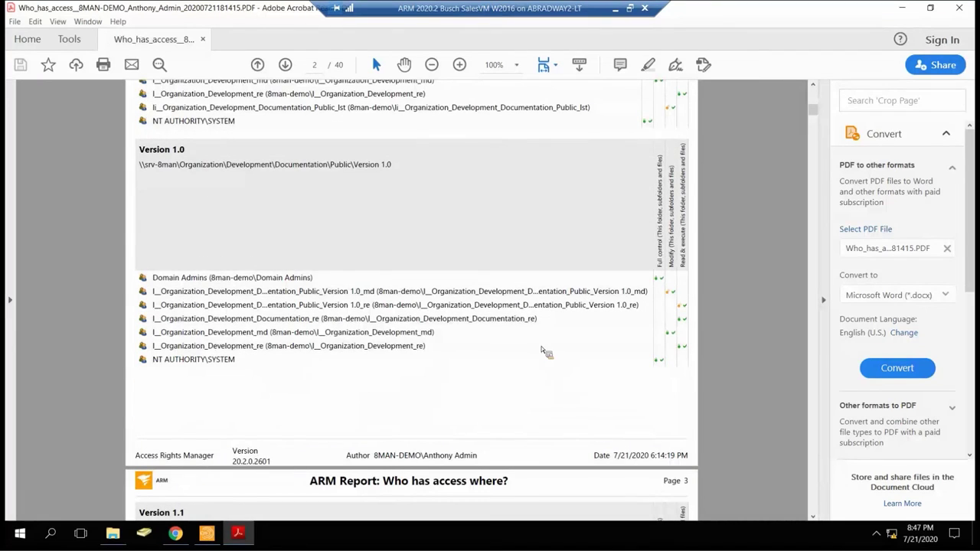
click(962, 9)
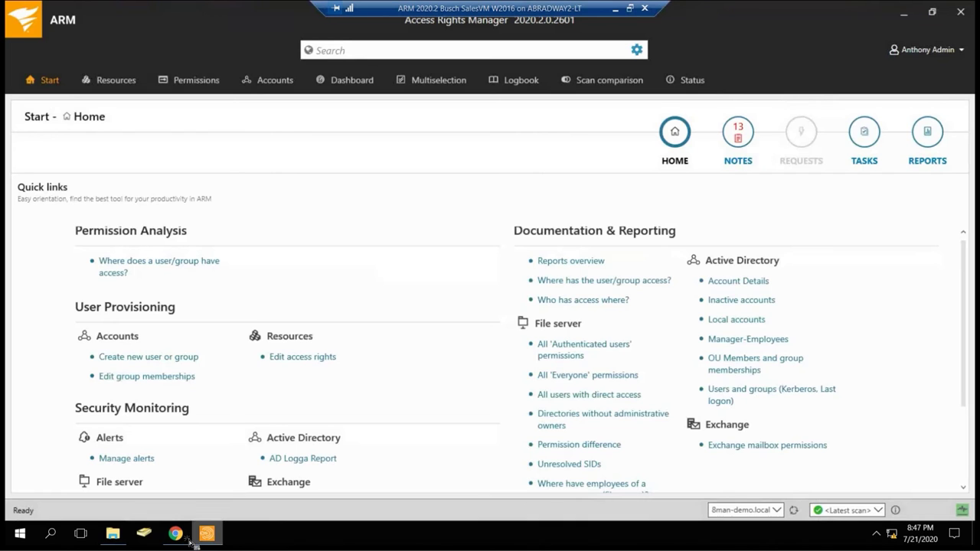
Step: Show the Sales folder in the Resources view and expand its Full control and List directory permissions
click(132, 91)
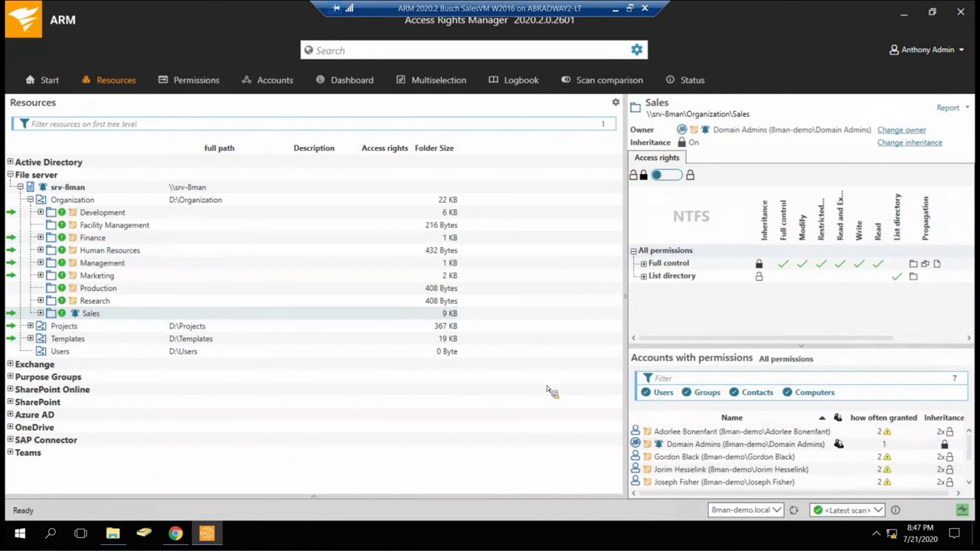
click(643, 270)
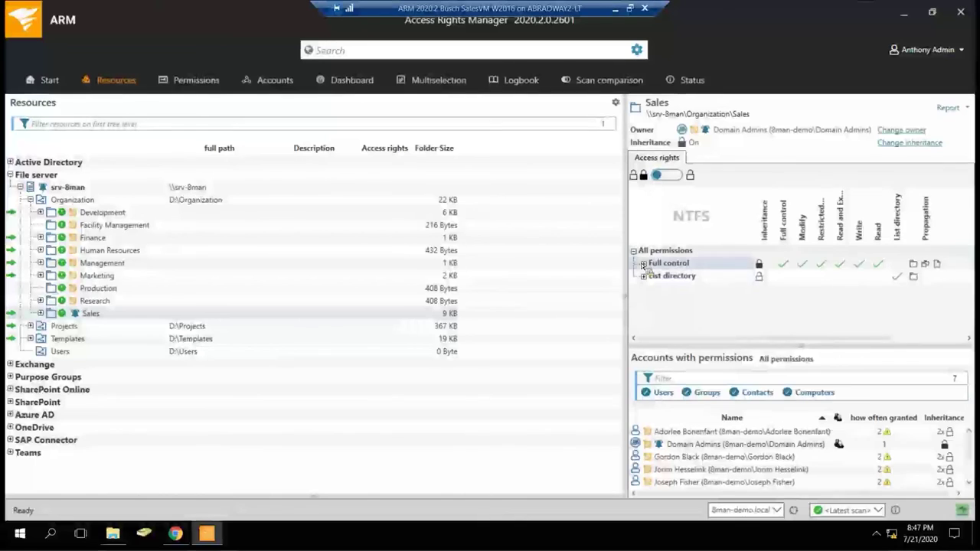
click(645, 277)
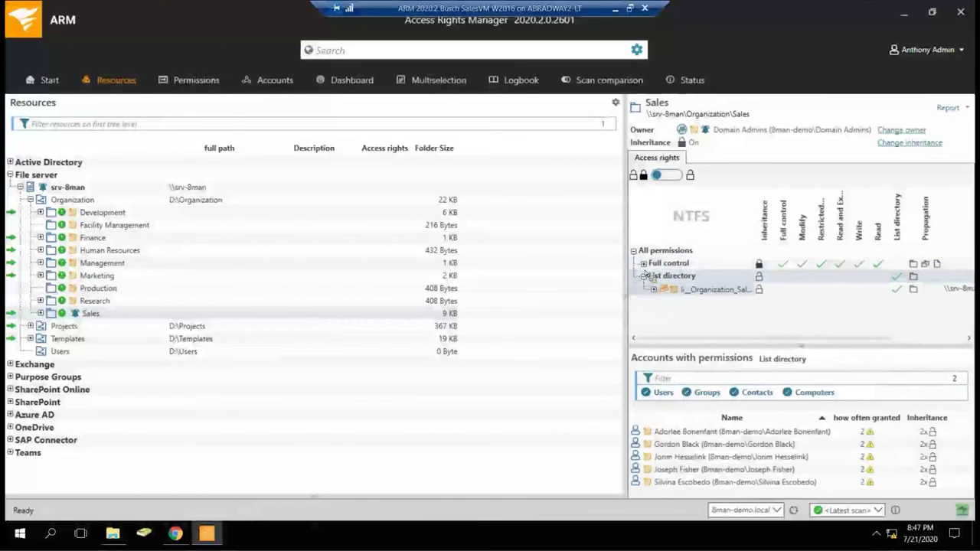
click(643, 263)
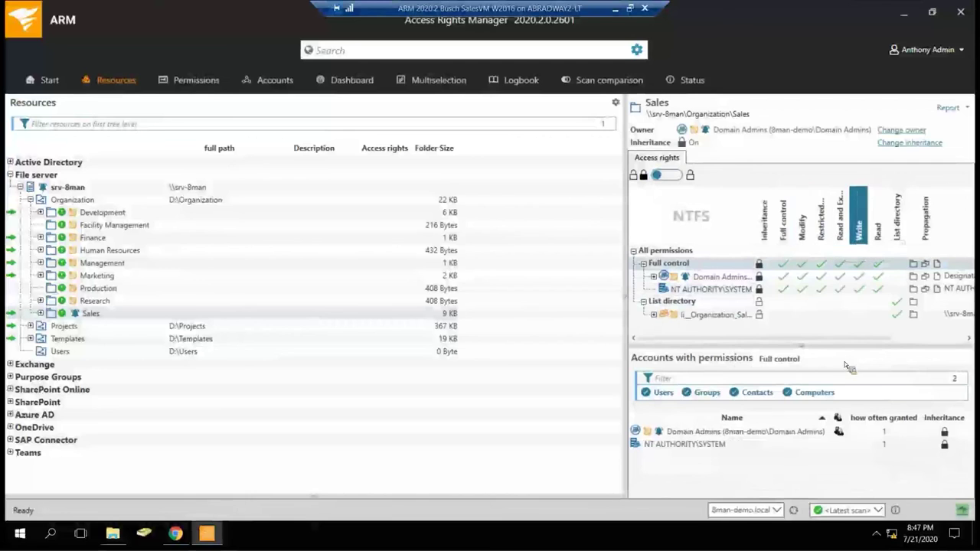
Step: List the accounts behind Domain Admins and the Sales list group, and examine the first user's multiple access paths
click(704, 277)
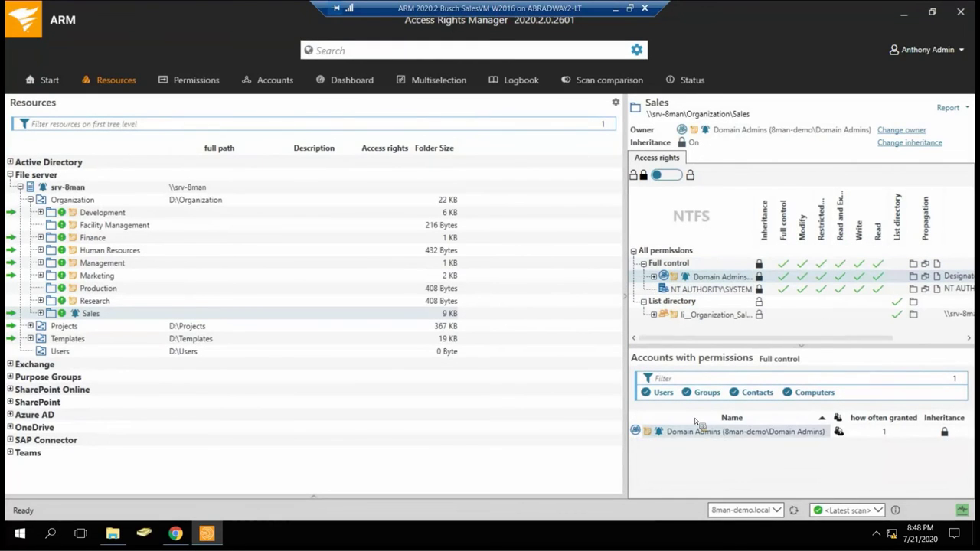
click(685, 316)
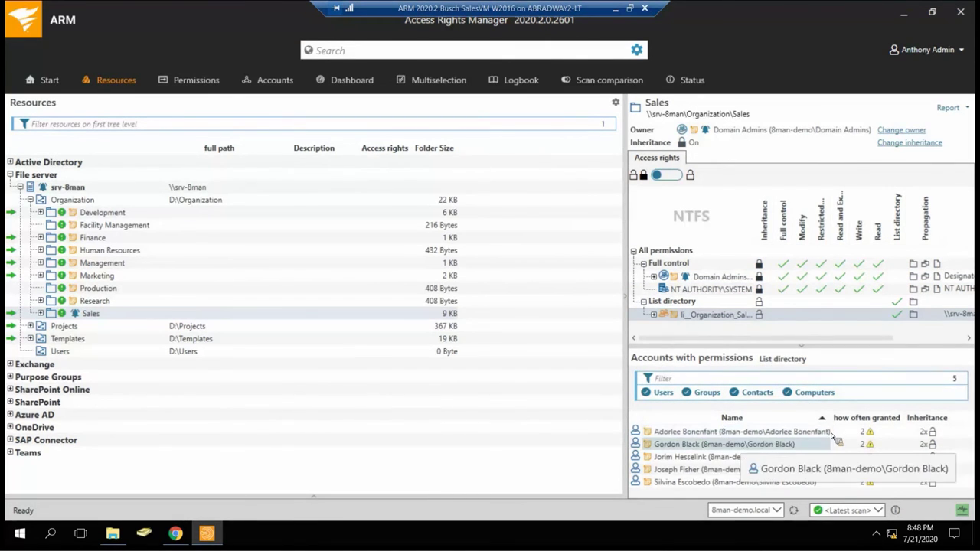
click(721, 434)
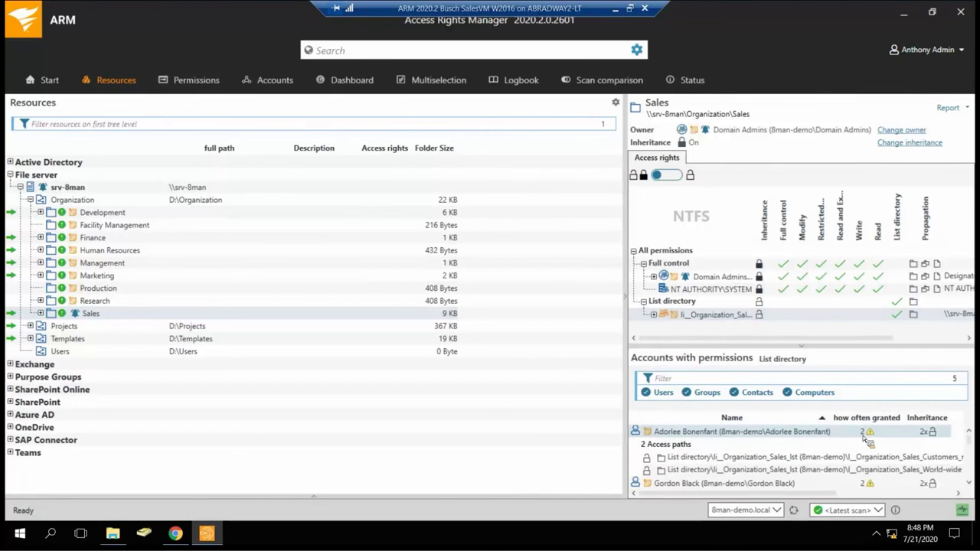
mouse_move(874, 435)
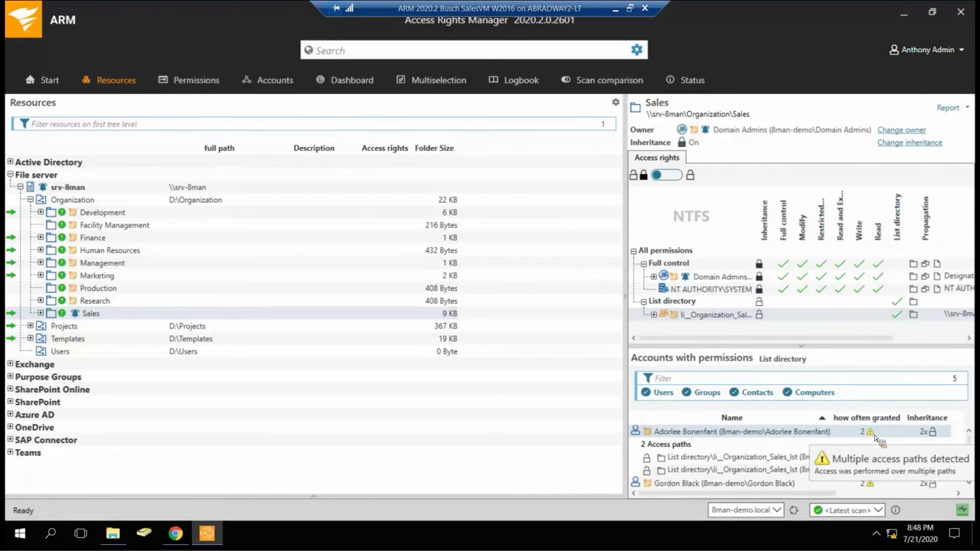
Step: Show that user in the accounts view, expand the parent groups of Domain Users, and look through the membership graph
right_click(806, 433)
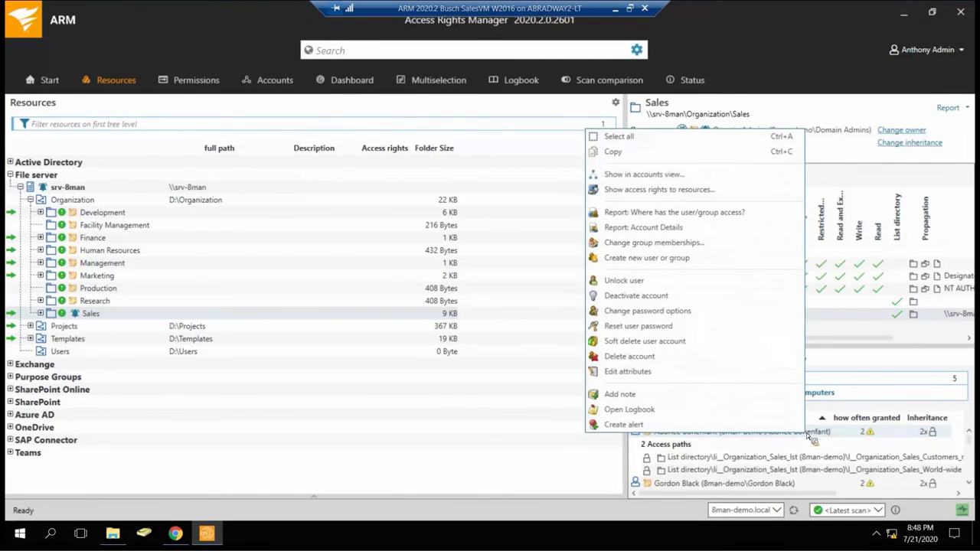
click(690, 177)
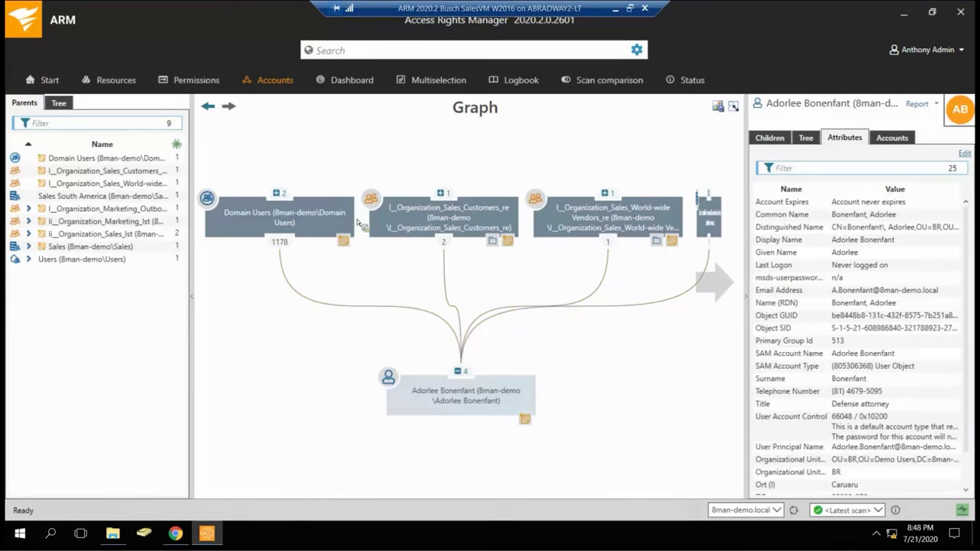
click(276, 193)
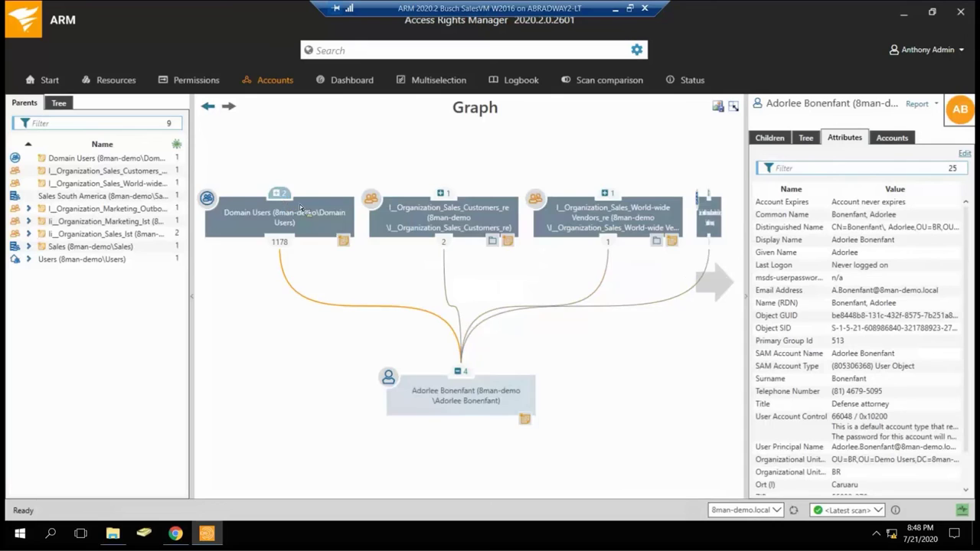
click(372, 164)
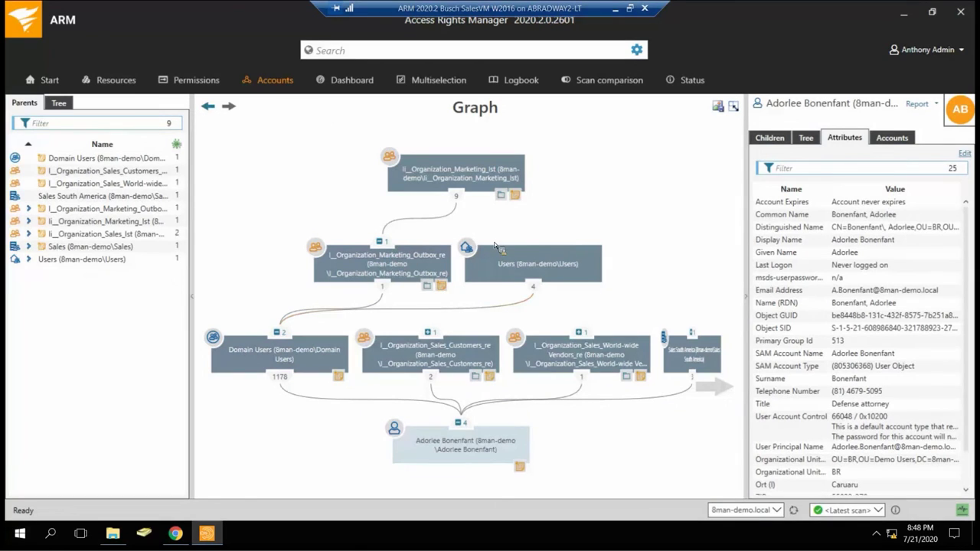
click(717, 387)
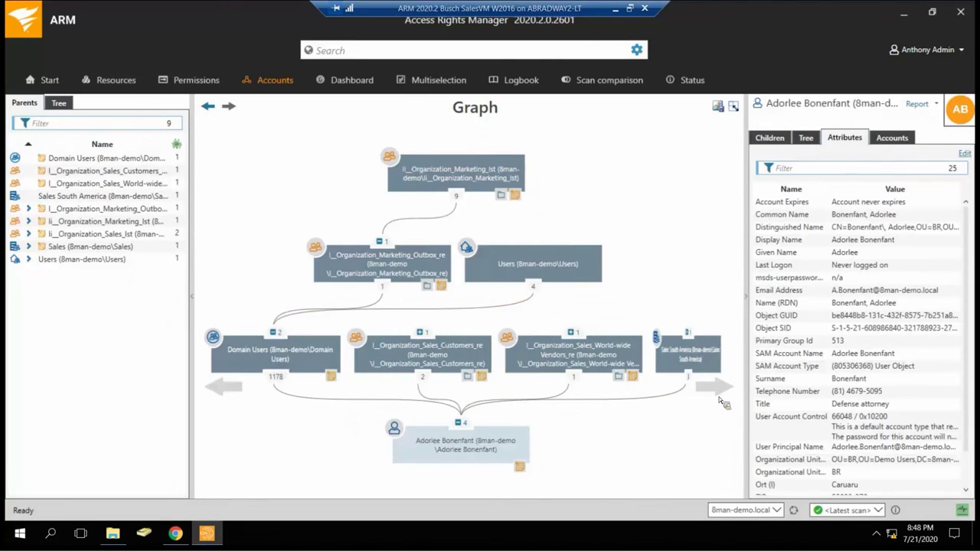
click(717, 387)
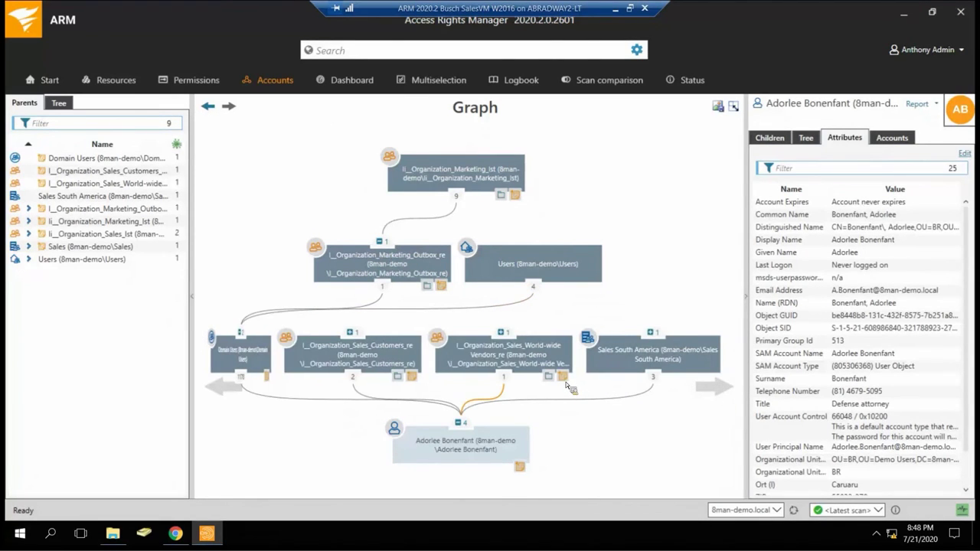
Step: In the Permissions view of the Sales folder, assign Modify rights to the user listed directly below AzureAD Helpdesk
click(117, 81)
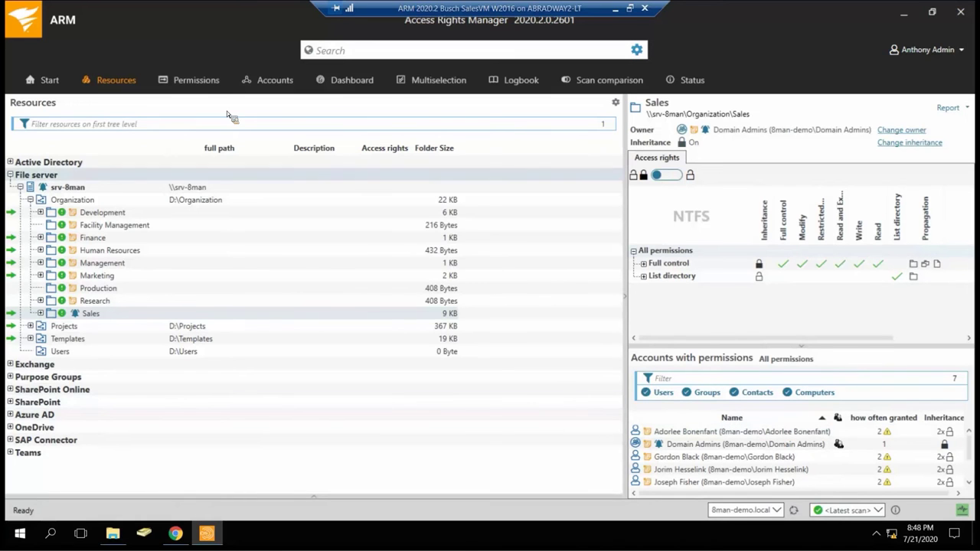
click(216, 85)
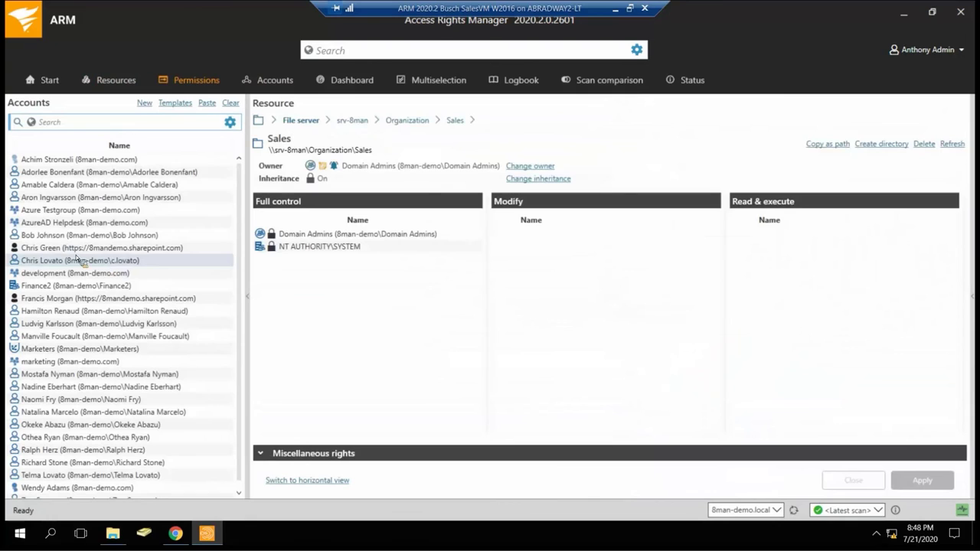
drag(64, 237, 595, 287)
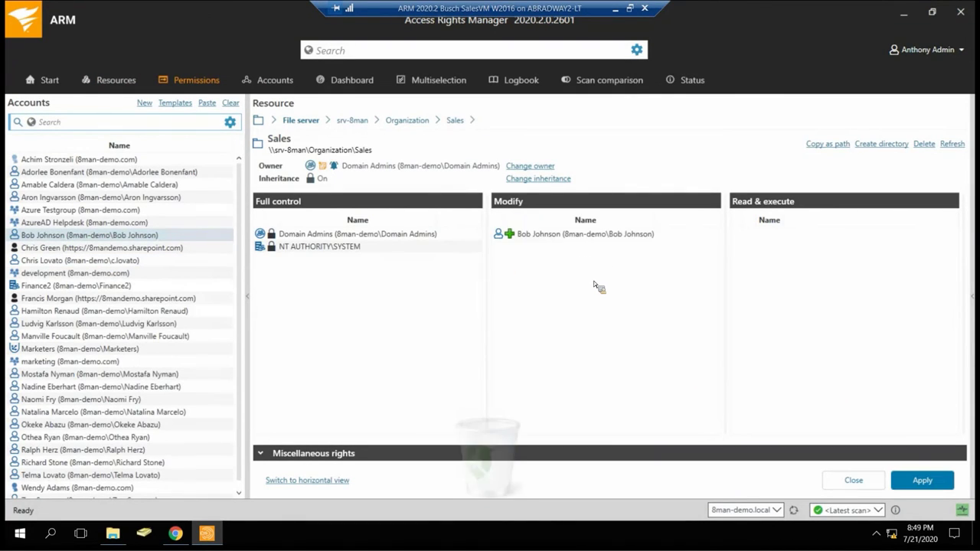
Step: Preview applying the Sales rights change with the comment "because I want to", check all changes and the execution options, and cancel it
click(919, 481)
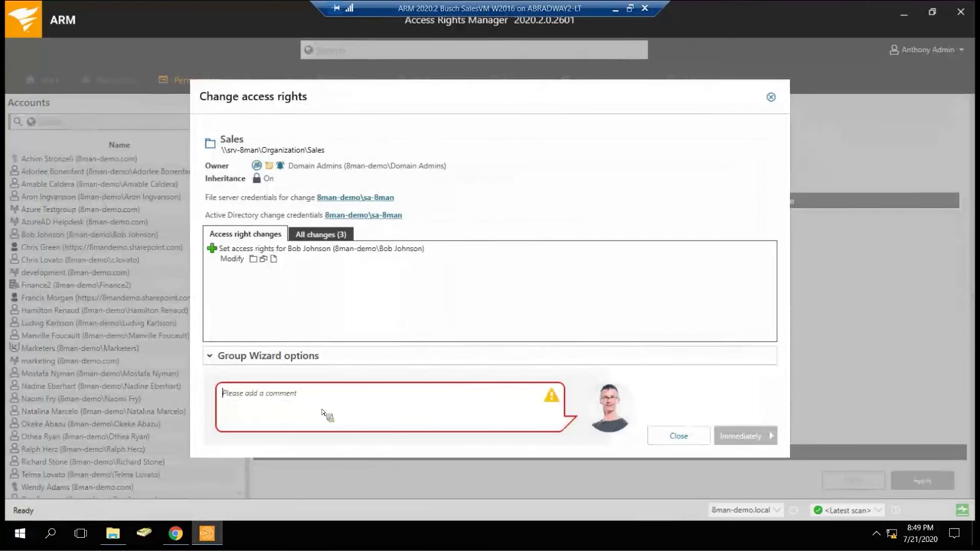
text(because I want to)
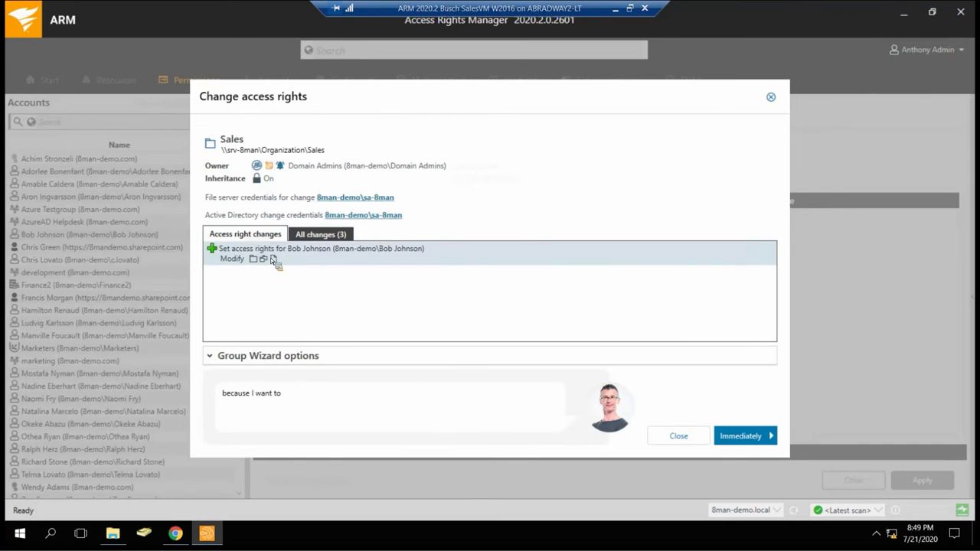
click(321, 238)
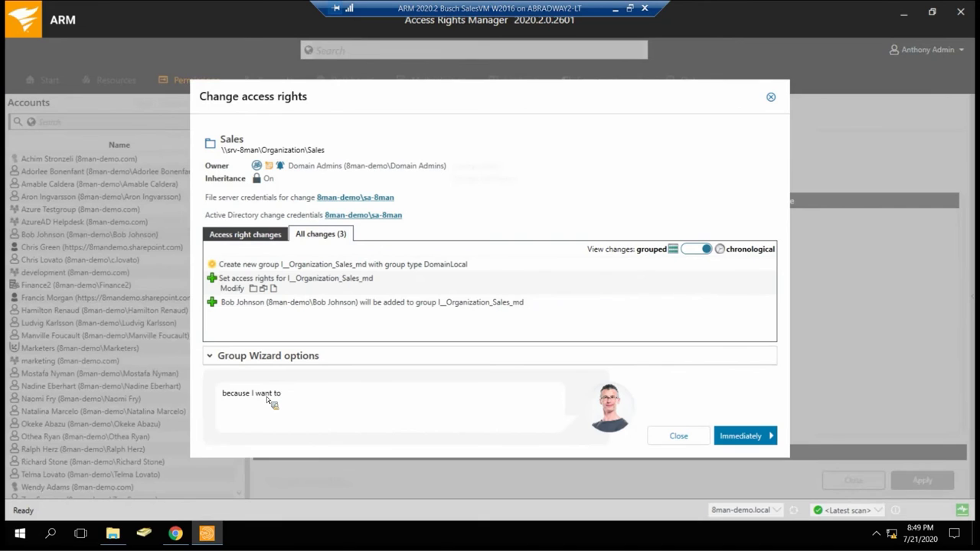
click(771, 436)
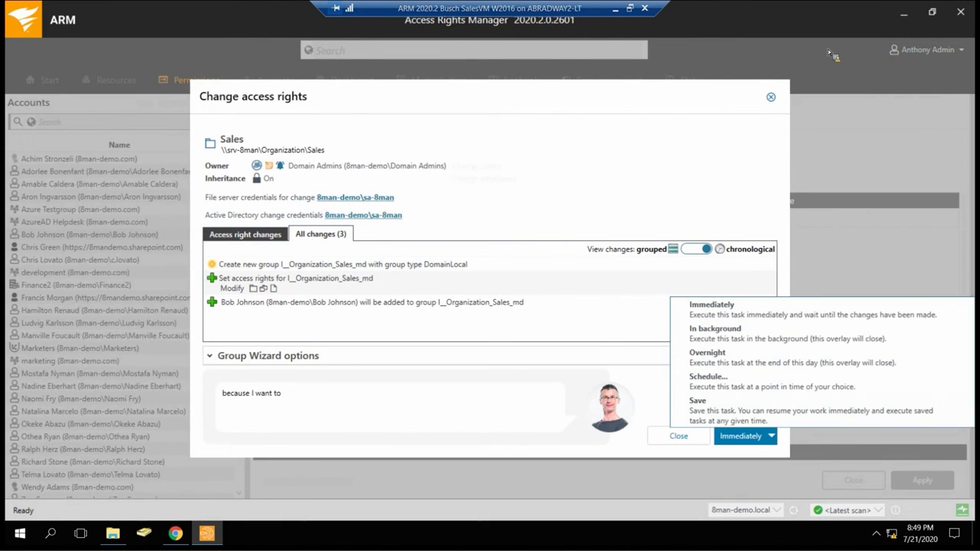
click(779, 96)
click(773, 99)
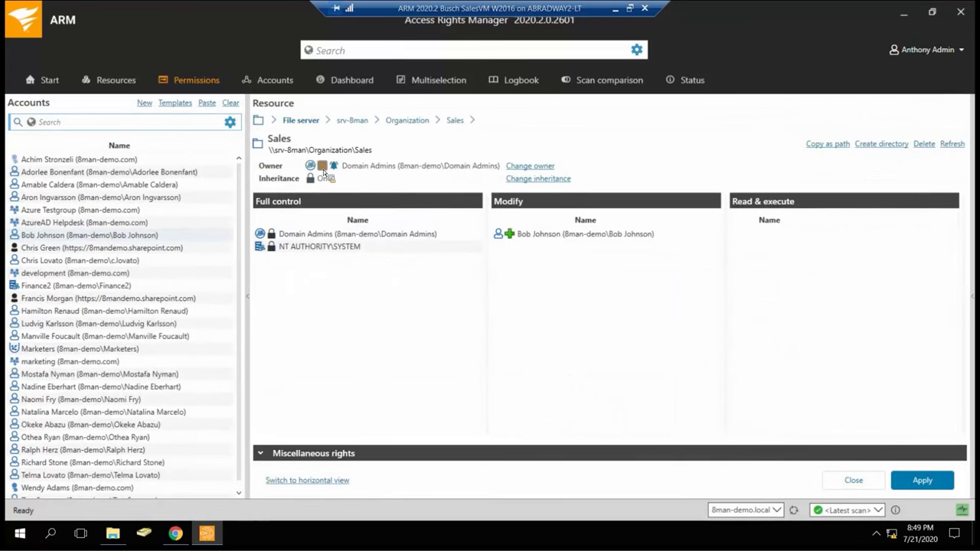
Step: Examine the logbook entries for the Domain Admins owner of Sales, including the 9/6/2018 membership changes, and close the overview
mouse_move(323, 172)
click(324, 168)
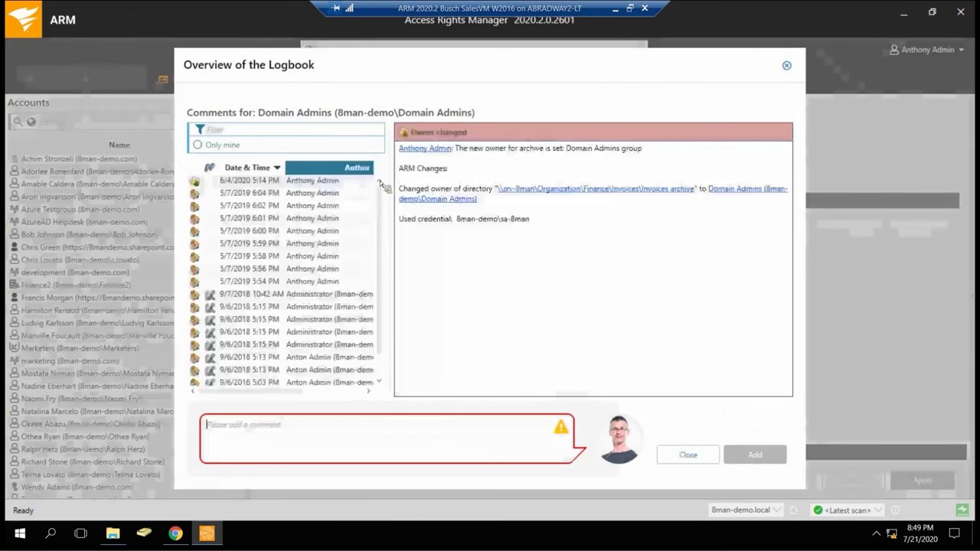
click(282, 306)
click(281, 370)
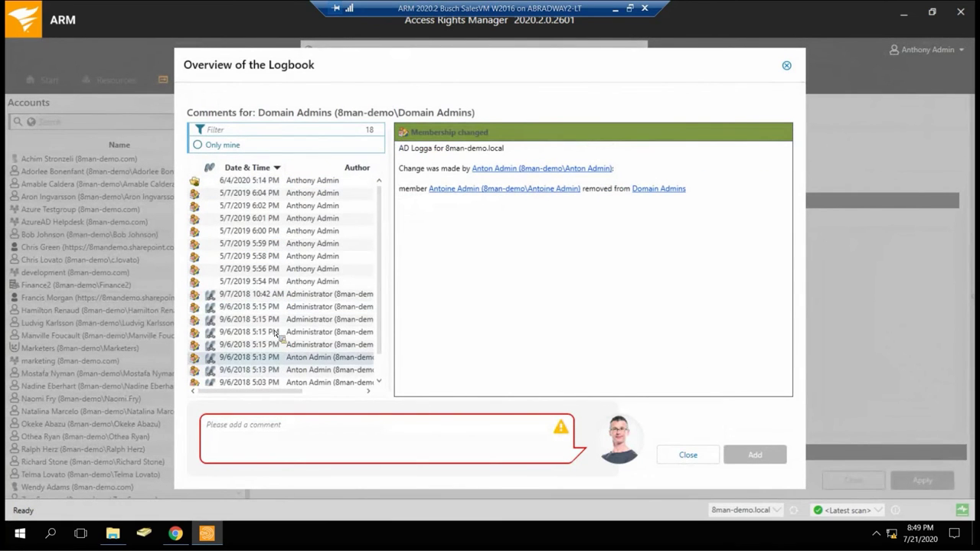
scroll(280, 337, down, 1)
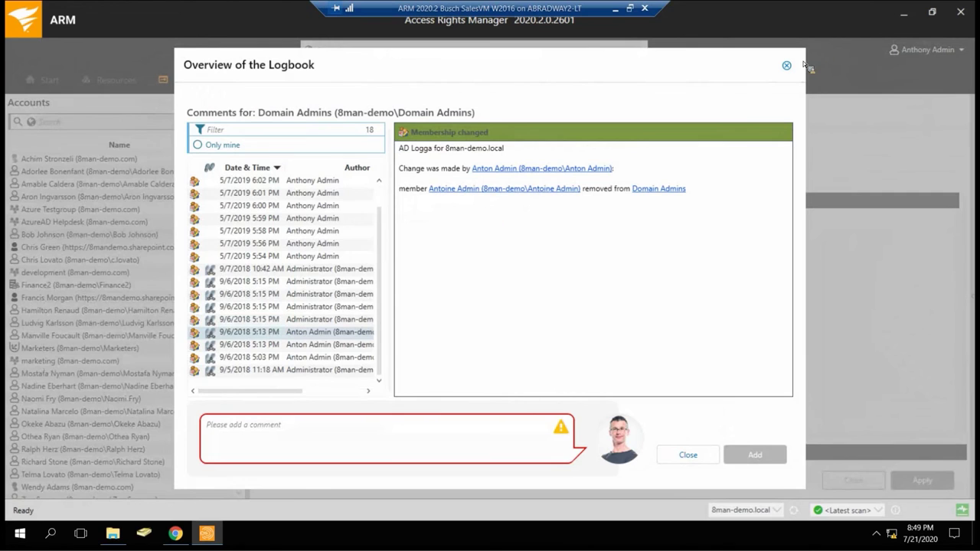
click(787, 68)
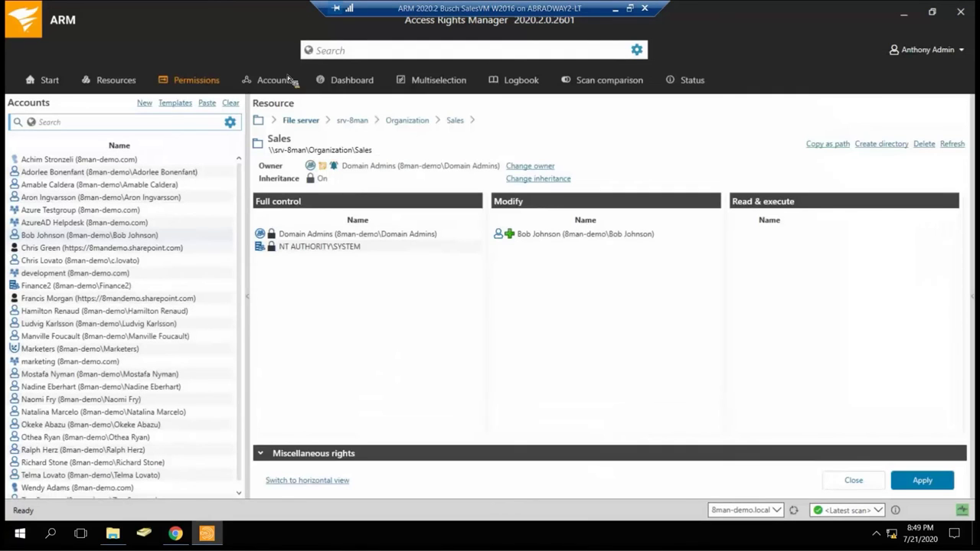
Step: Return to the Resources view, examine the Sales folder's logged rights changes, and minimize the virtual machine window
click(116, 84)
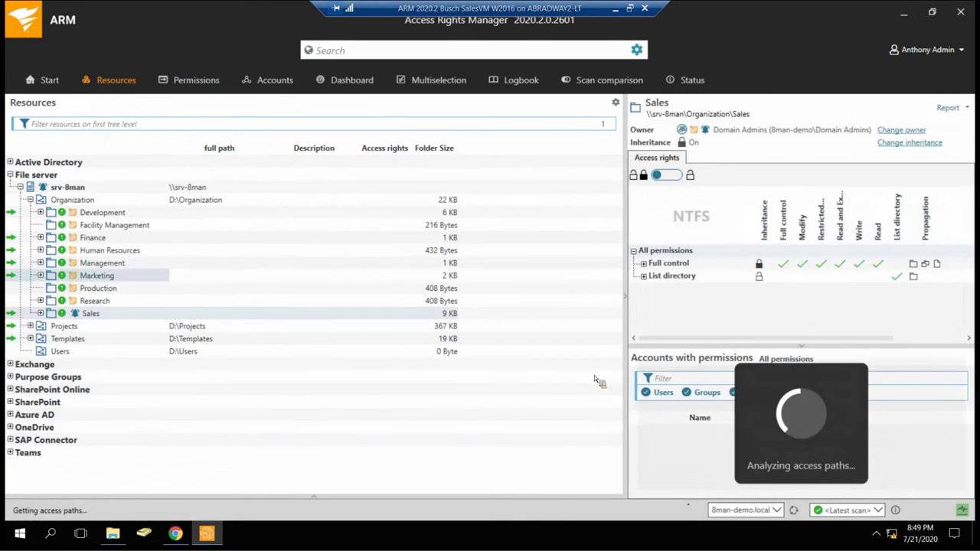
click(652, 433)
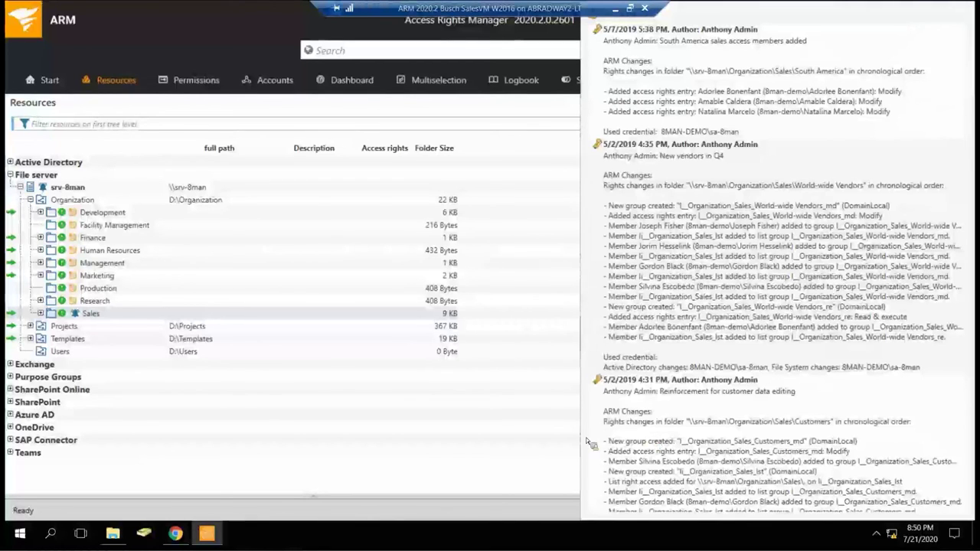
mouse_move(77, 266)
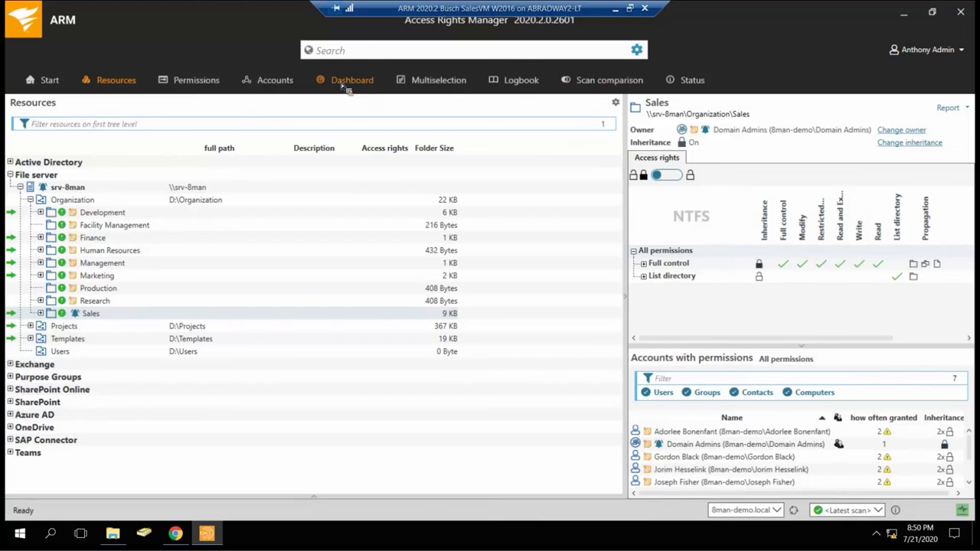
click(617, 9)
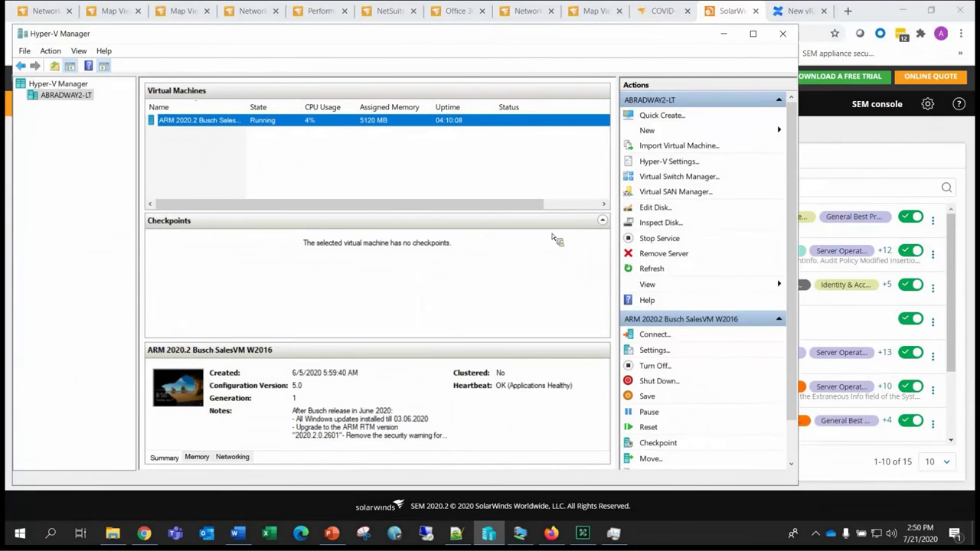
Step: Switch to the Orion demo in the browser and open the network configuration Compliance policy reports
click(249, 11)
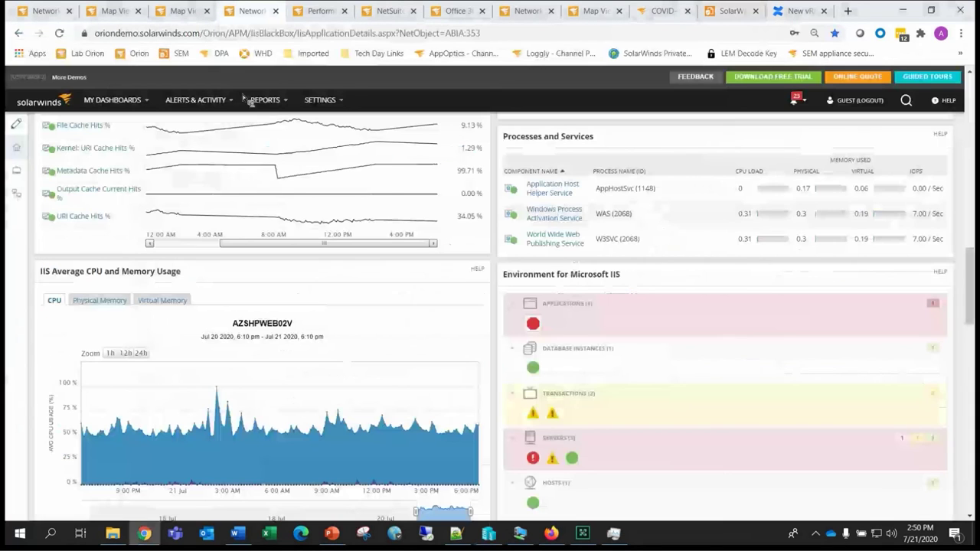
click(134, 101)
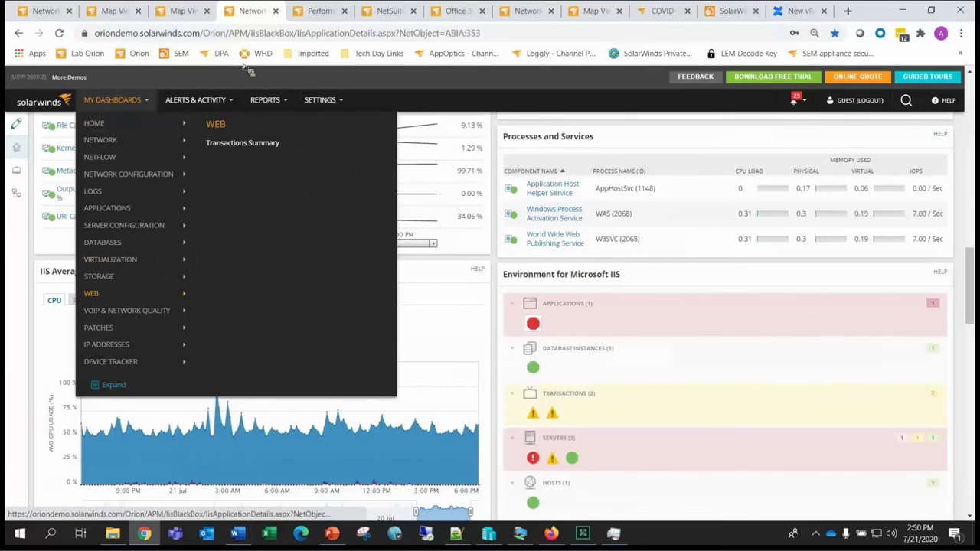
mouse_move(134, 112)
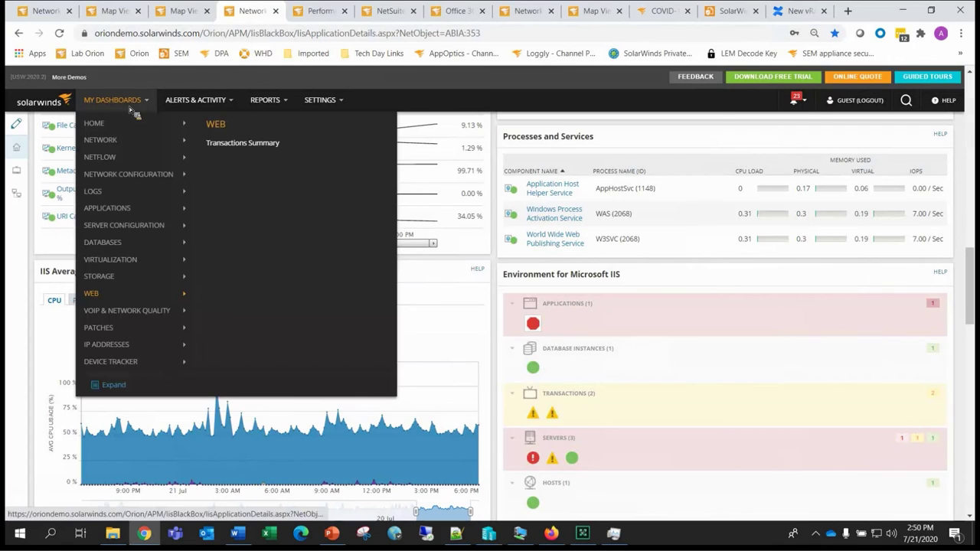
mouse_move(132, 163)
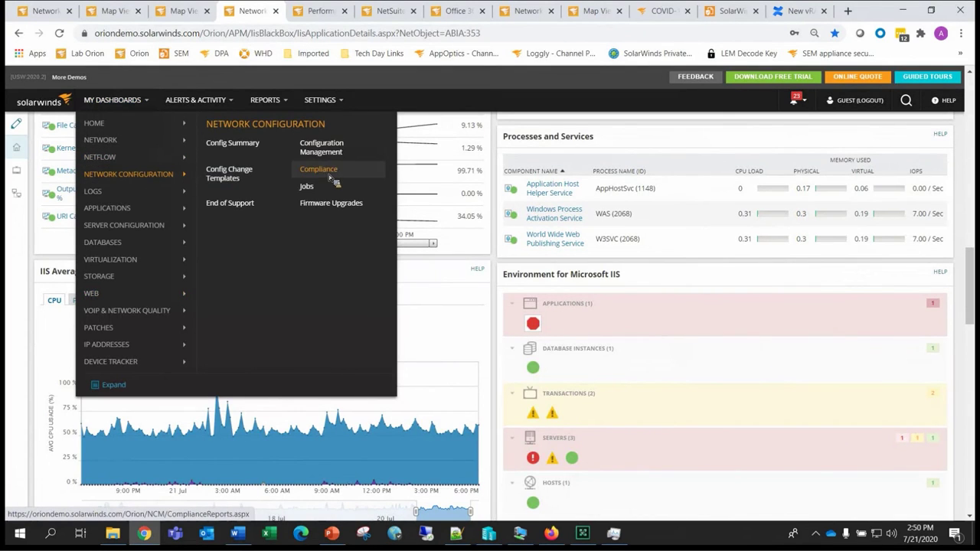
click(330, 177)
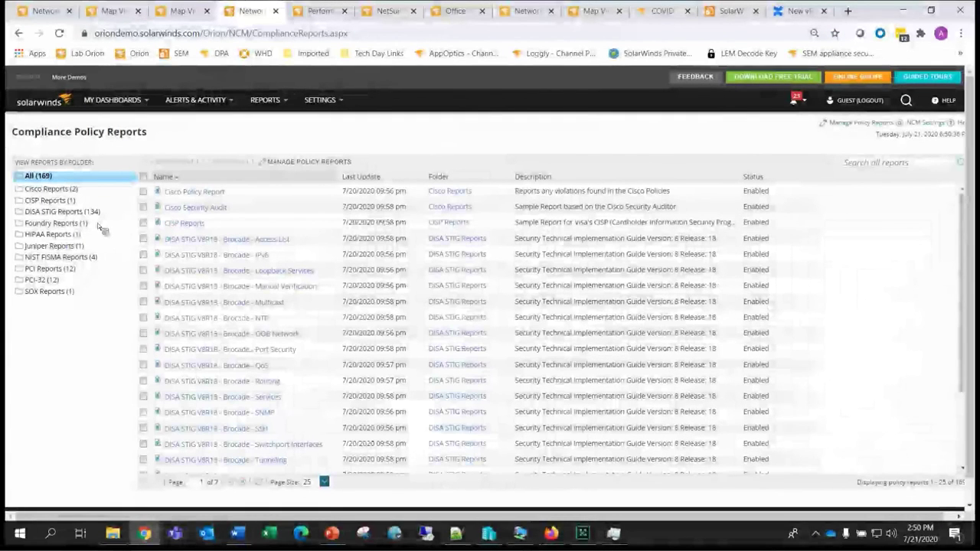
Step: Open the HIPAA Security Report from the HIPAA Reports folder
click(63, 213)
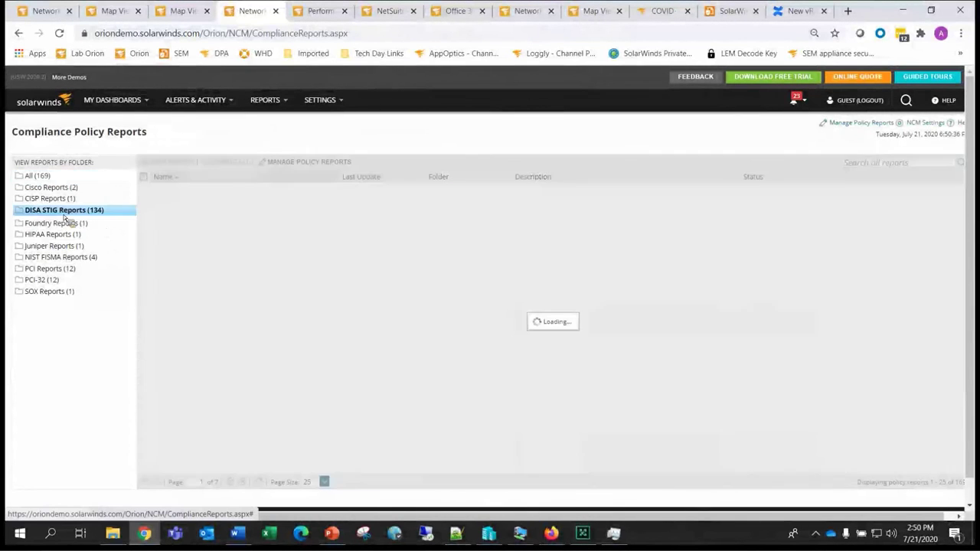
click(64, 233)
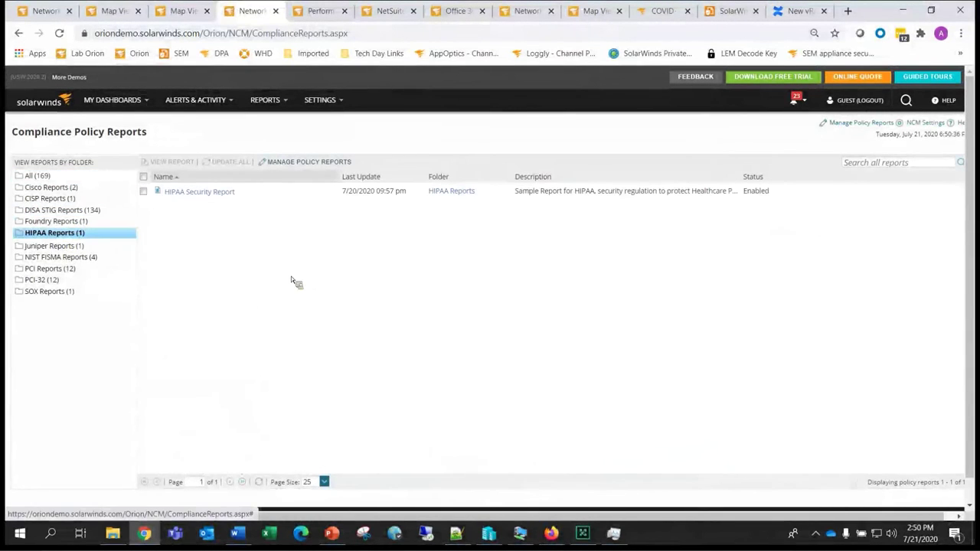
click(209, 193)
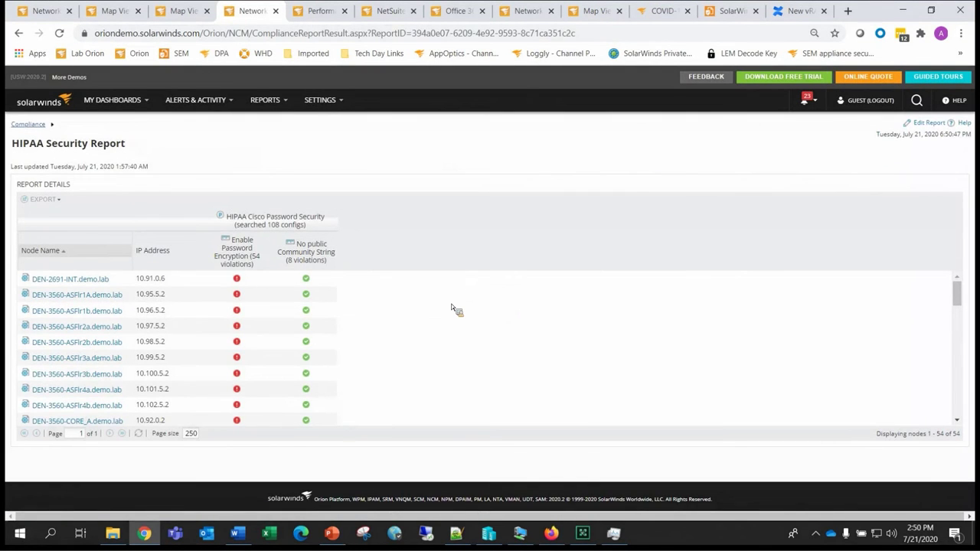
Step: Examine the "No public Community String" violation of node NX-7K-A-admin1 and open the offending line 195 in its config
scroll(452, 300, down, 5)
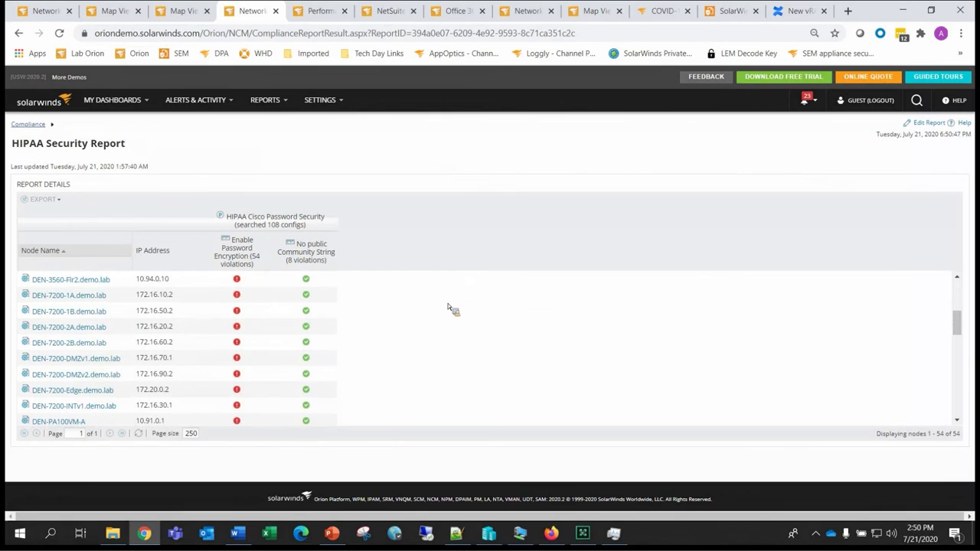
scroll(452, 308, down, 5)
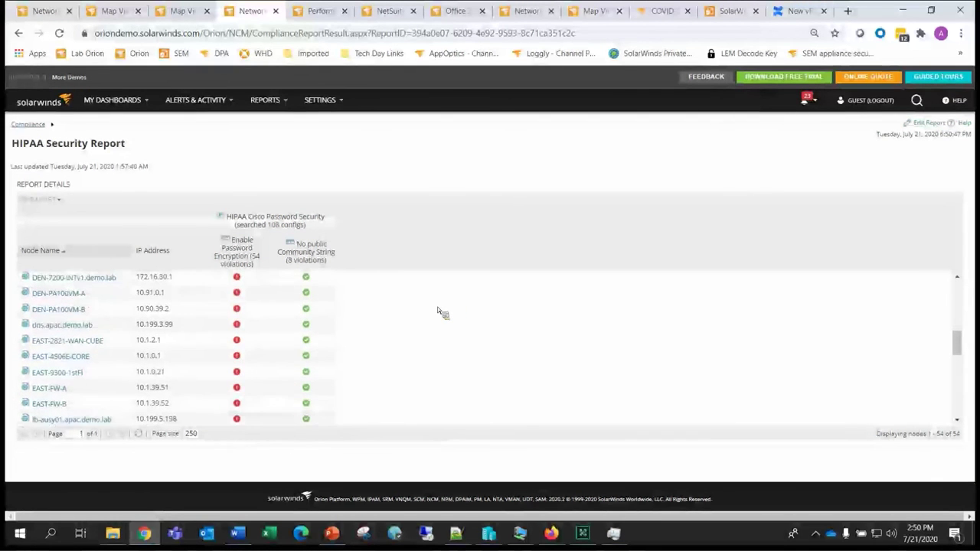
scroll(340, 323, down, 5)
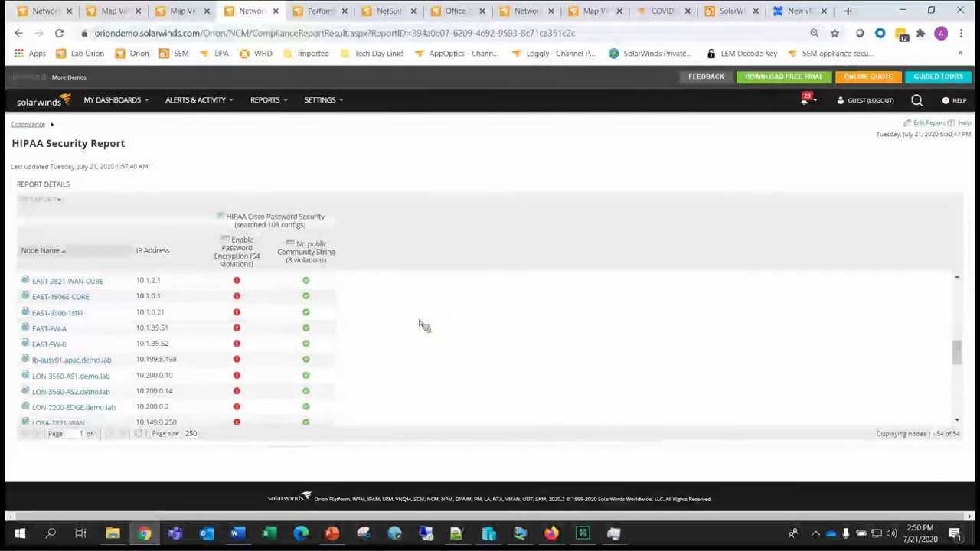
scroll(368, 333, down, 3)
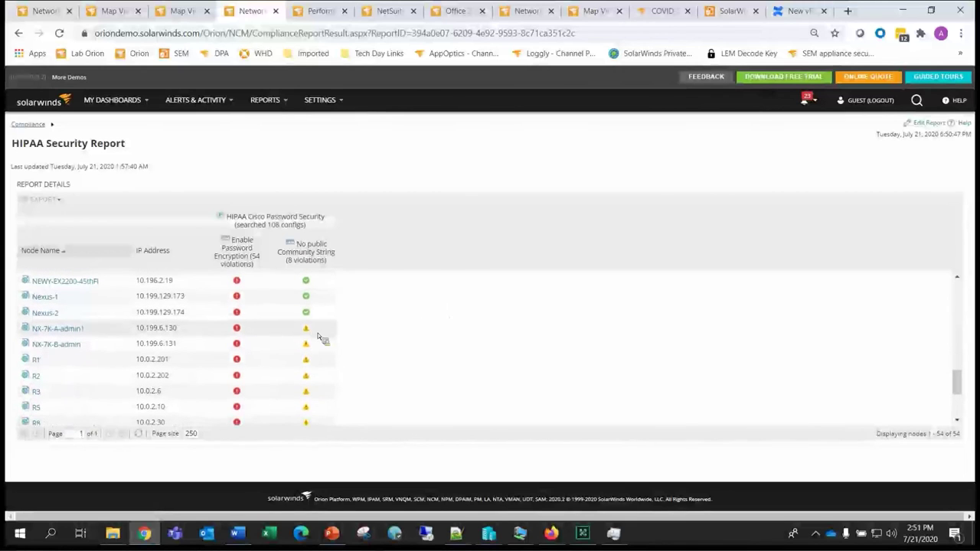
click(307, 330)
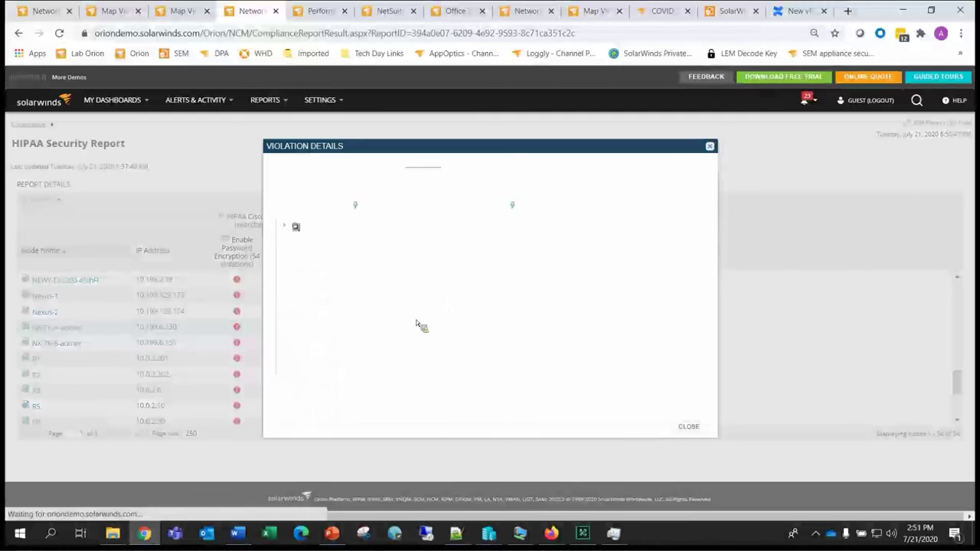
click(352, 254)
click(286, 226)
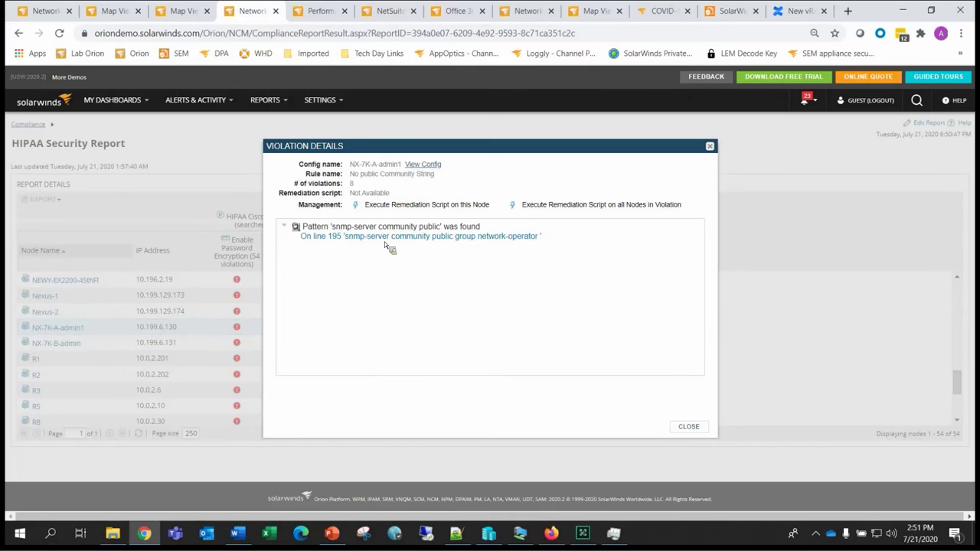
click(390, 242)
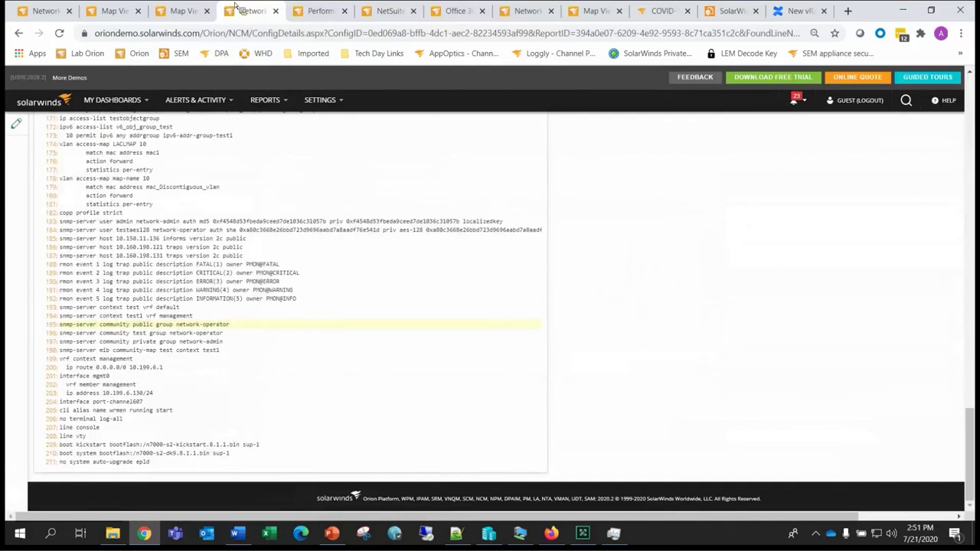
Step: Close the config details, Map Viewer, PerfStack, NetSuite, Office 365 and COVID-19 pages, keeping Config Summary, Security Event Manager and New vRA Lab open
key(ctrl+w)
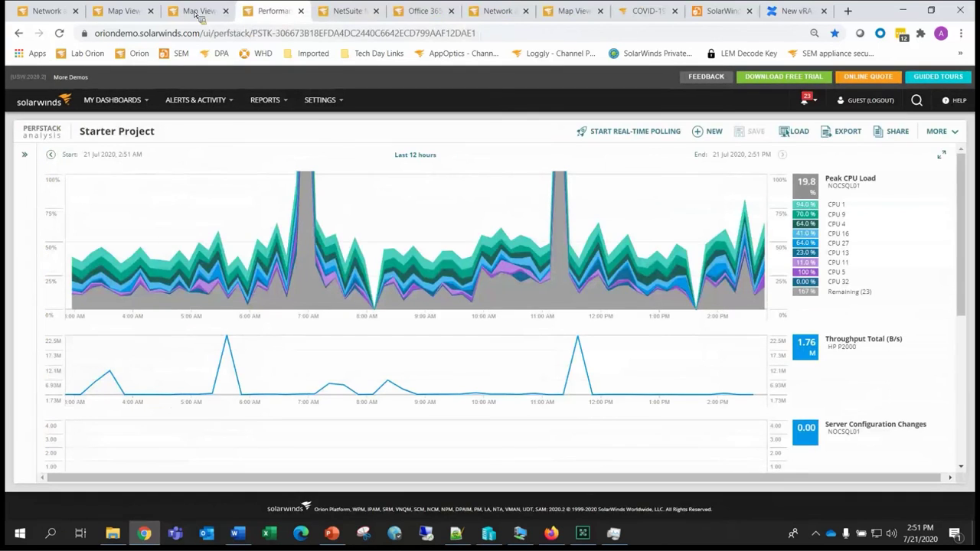
click(203, 16)
click(132, 16)
click(151, 11)
click(167, 11)
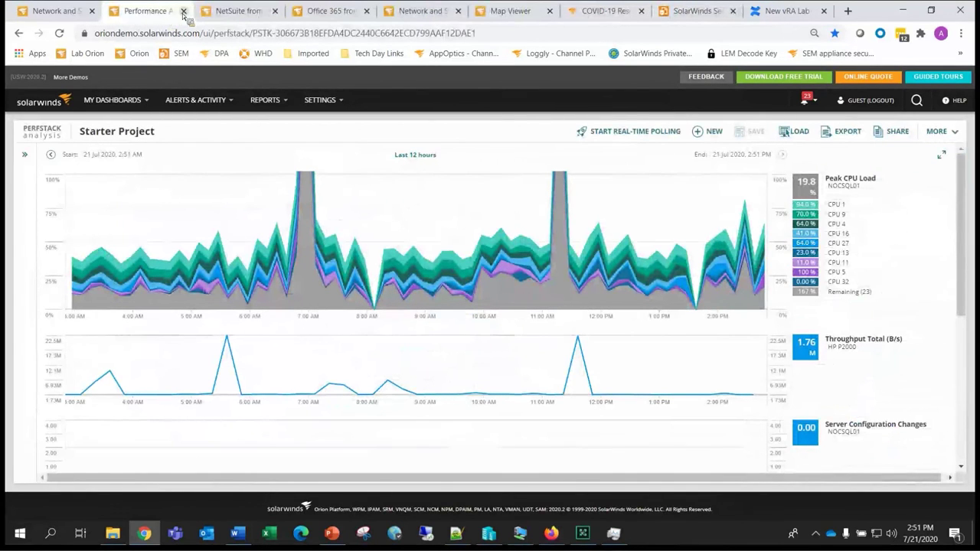
click(183, 11)
click(565, 107)
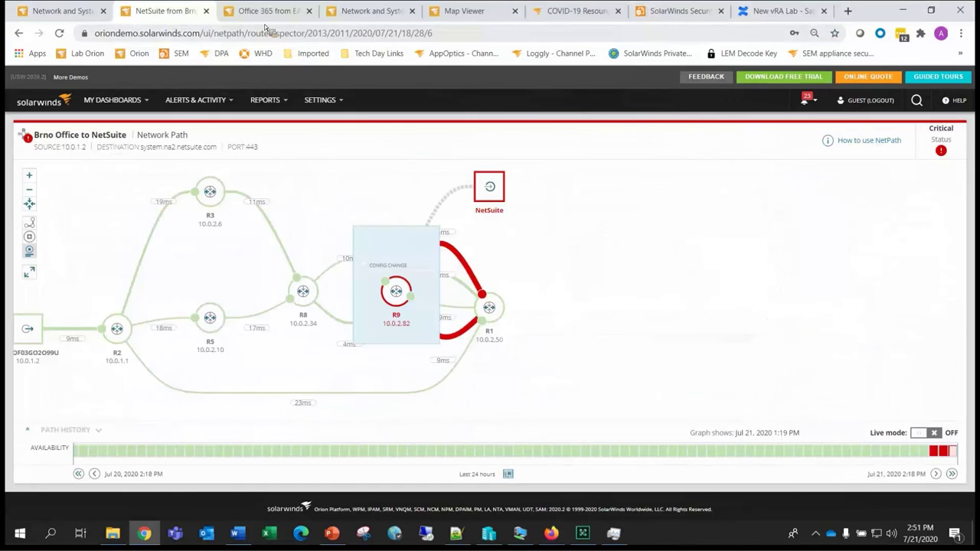
click(206, 11)
click(207, 12)
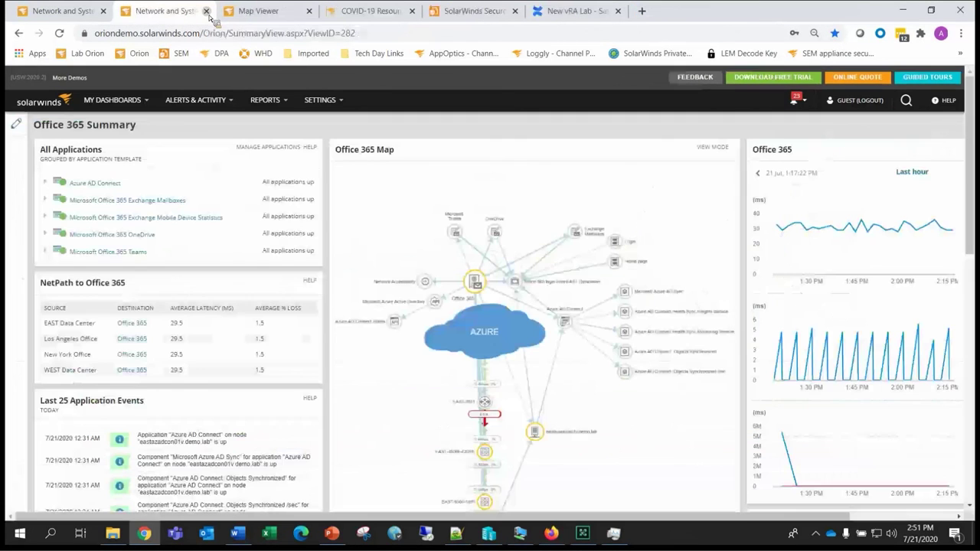
click(207, 11)
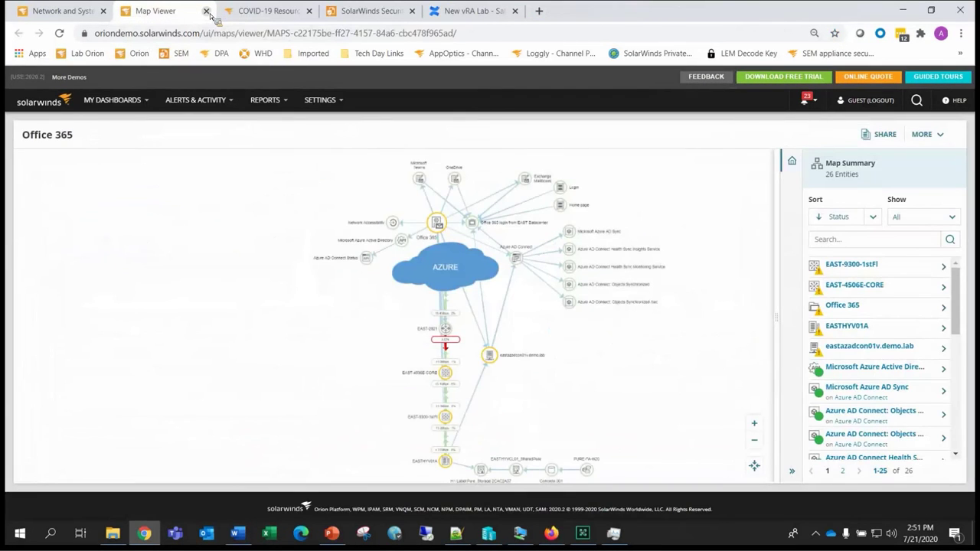
click(207, 12)
click(206, 11)
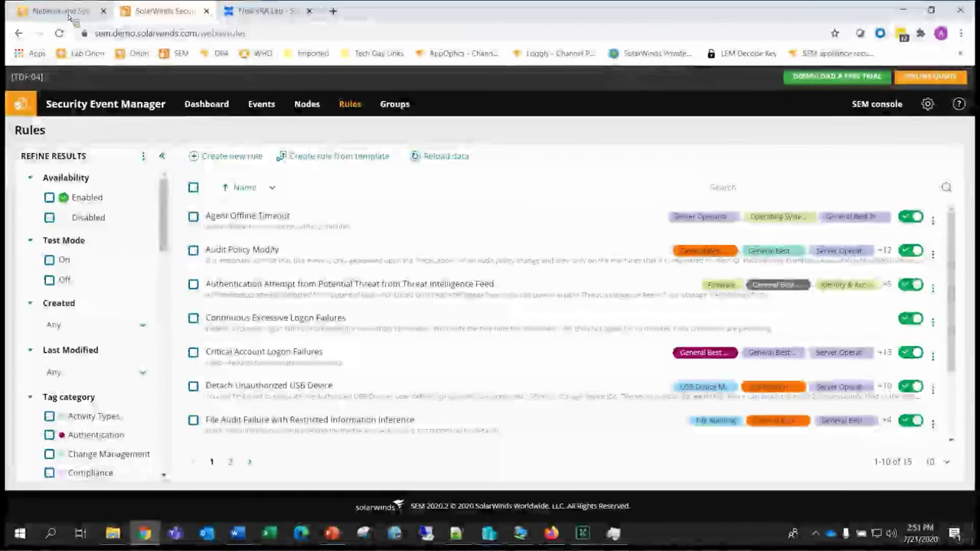
Step: Return to the Orion Config Summary page and open the Server Configuration Summary dashboard
key(ctrl+shift+Tab)
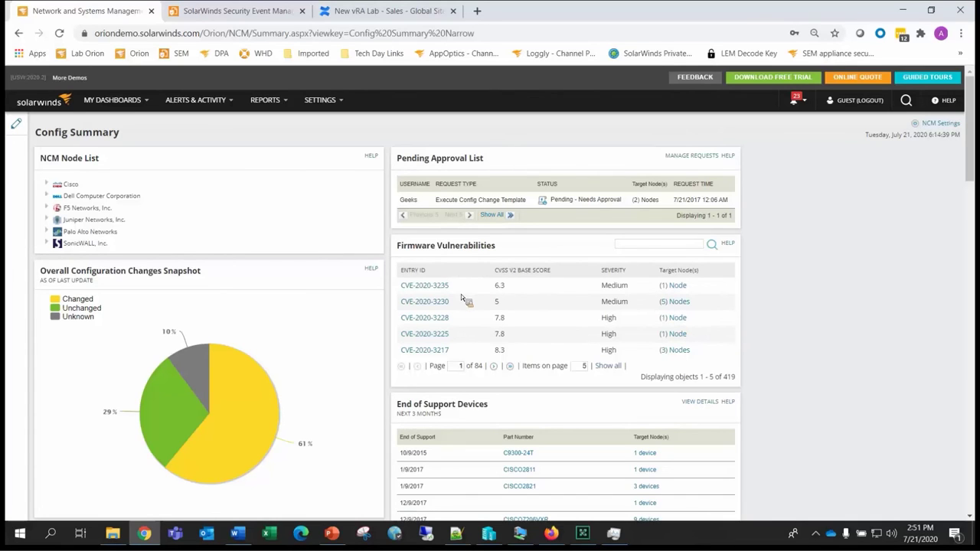
click(113, 99)
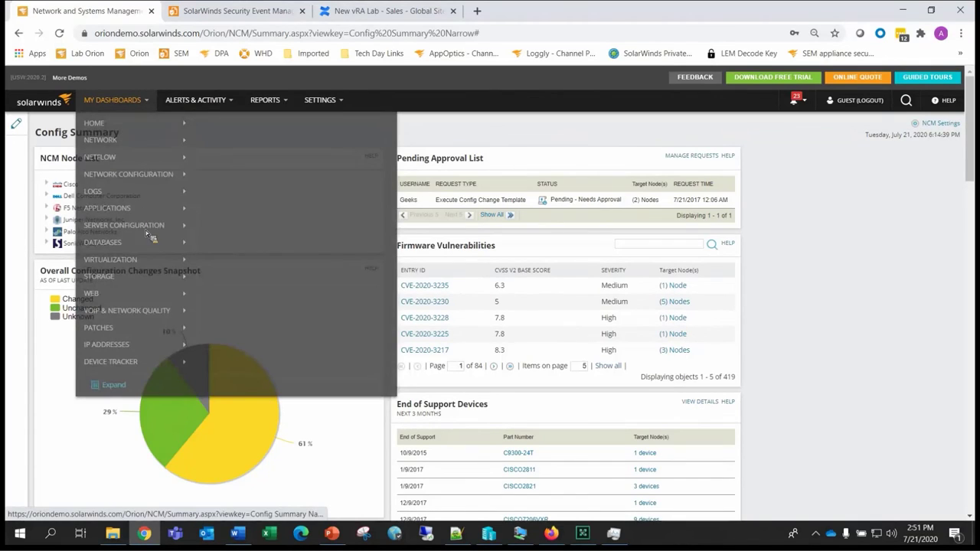
mouse_move(145, 229)
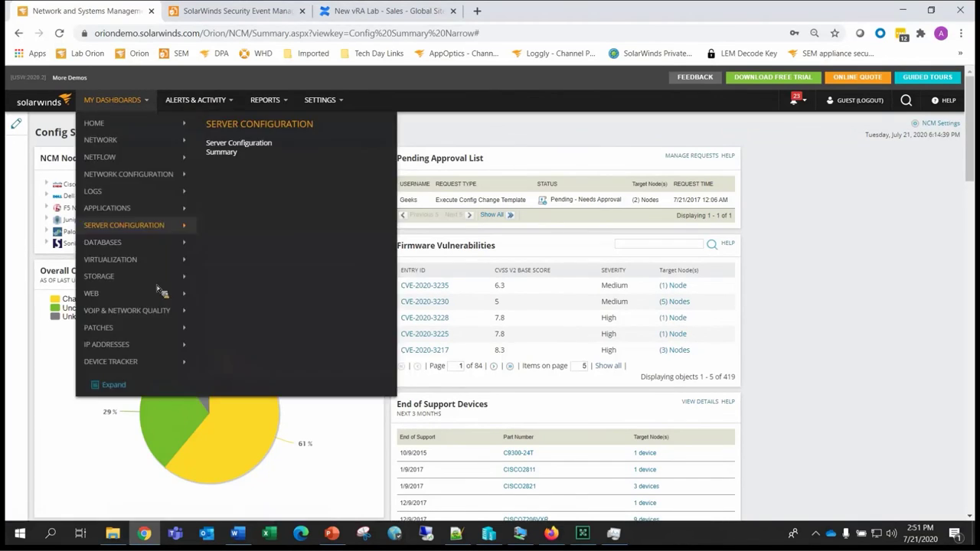
click(224, 159)
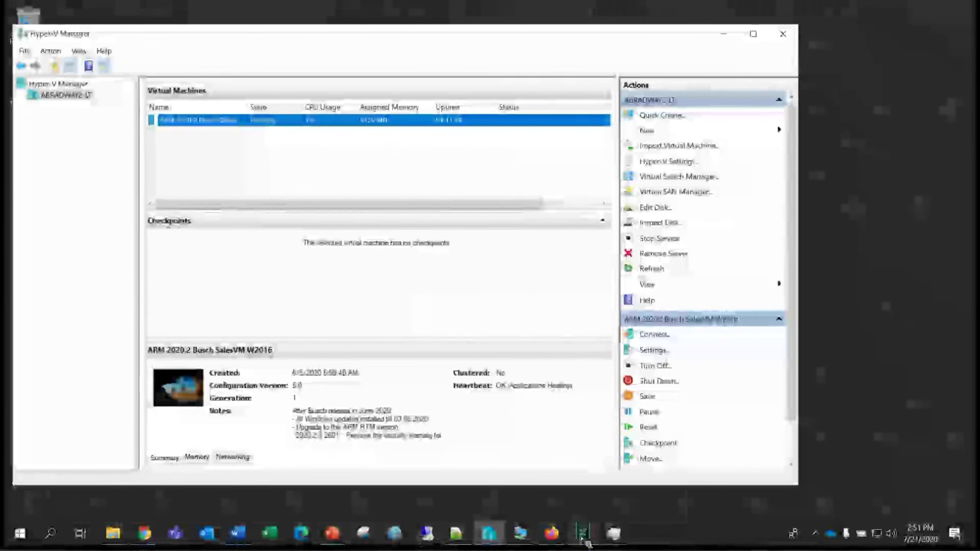
click(583, 534)
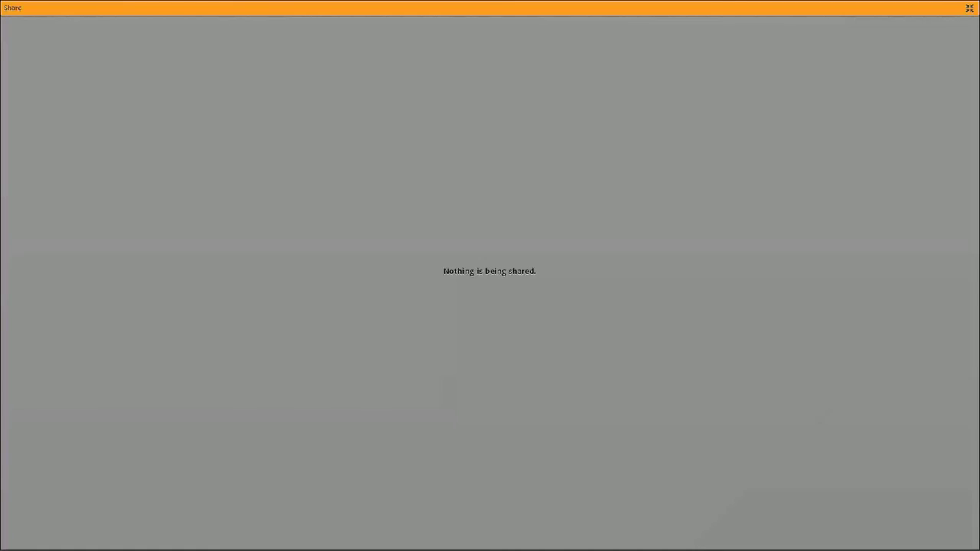